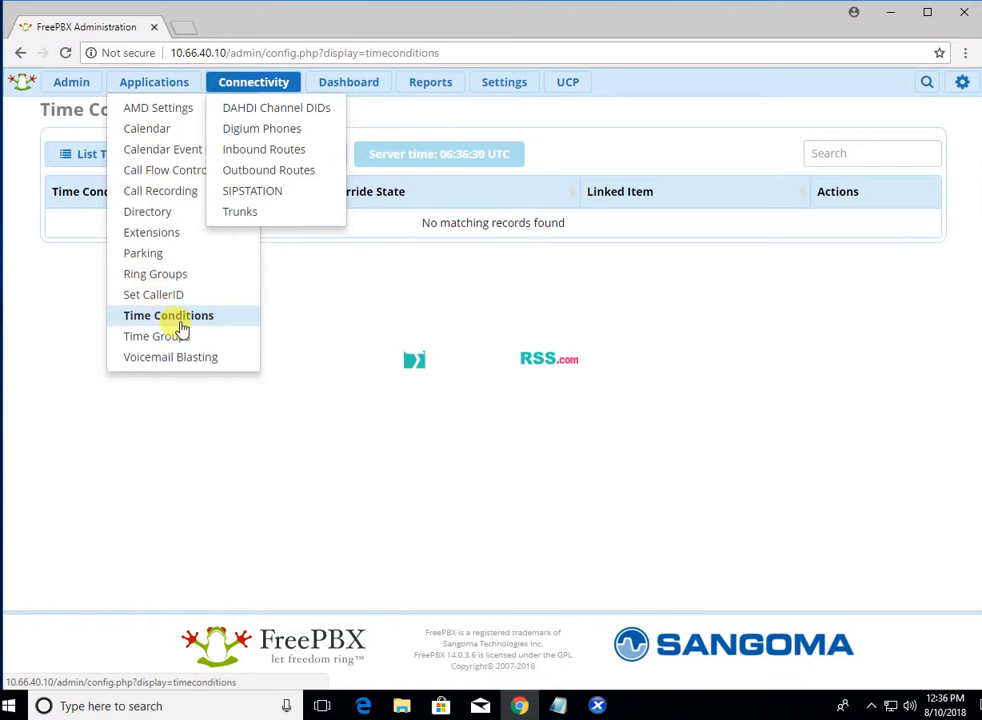
# Open the Time Groups list from the Time Conditions page.
pyautogui.click(168, 317)
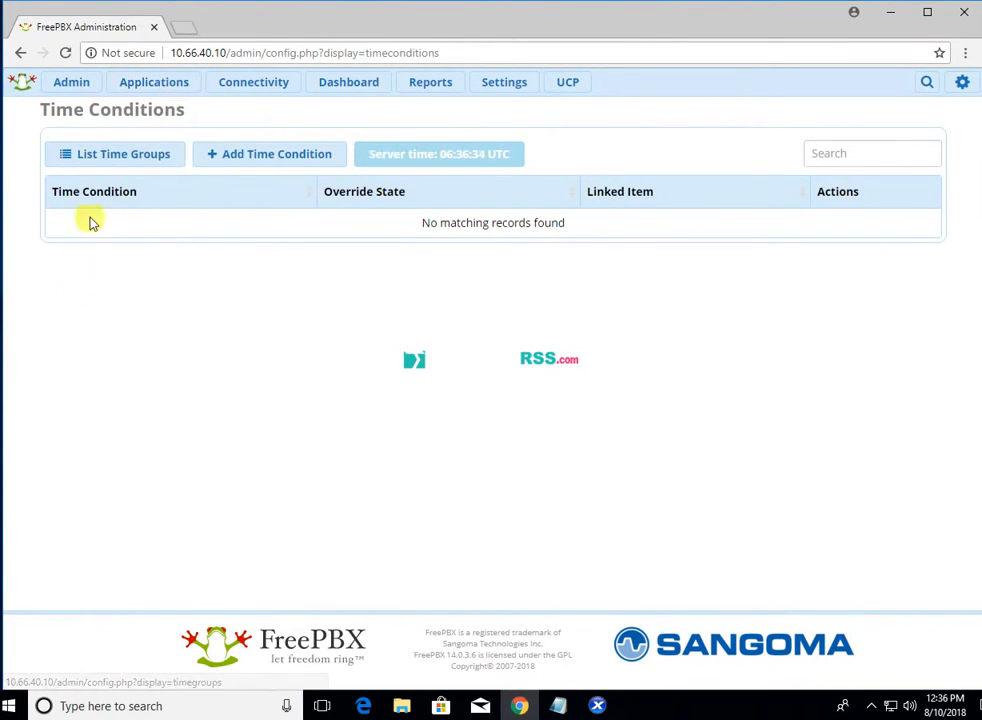
pyautogui.click(98, 160)
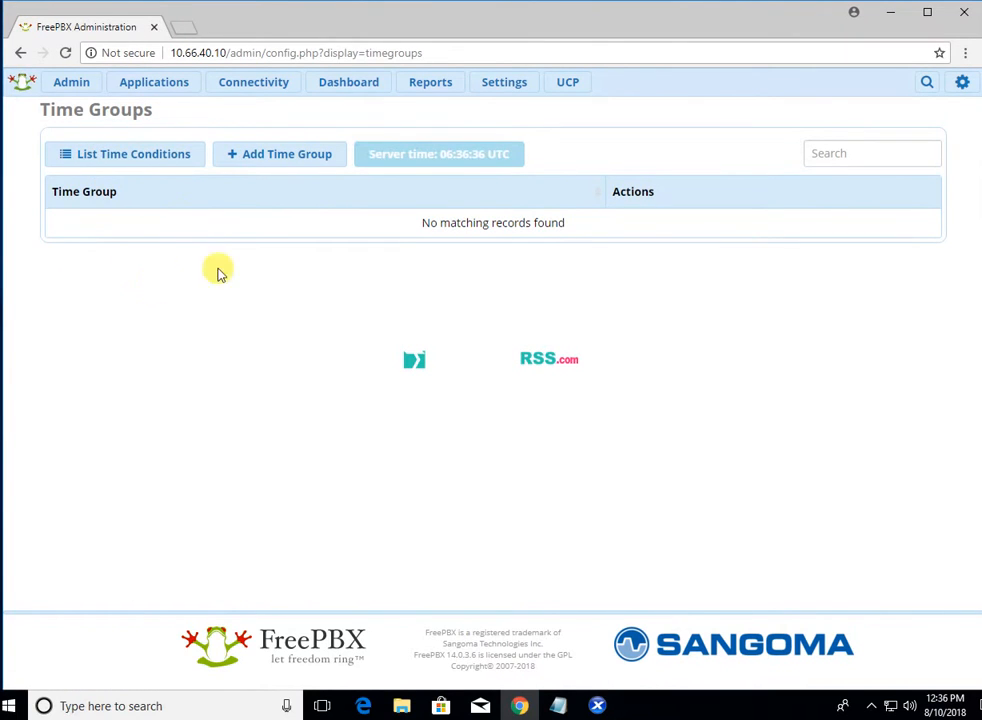
pyautogui.moveTo(160, 88)
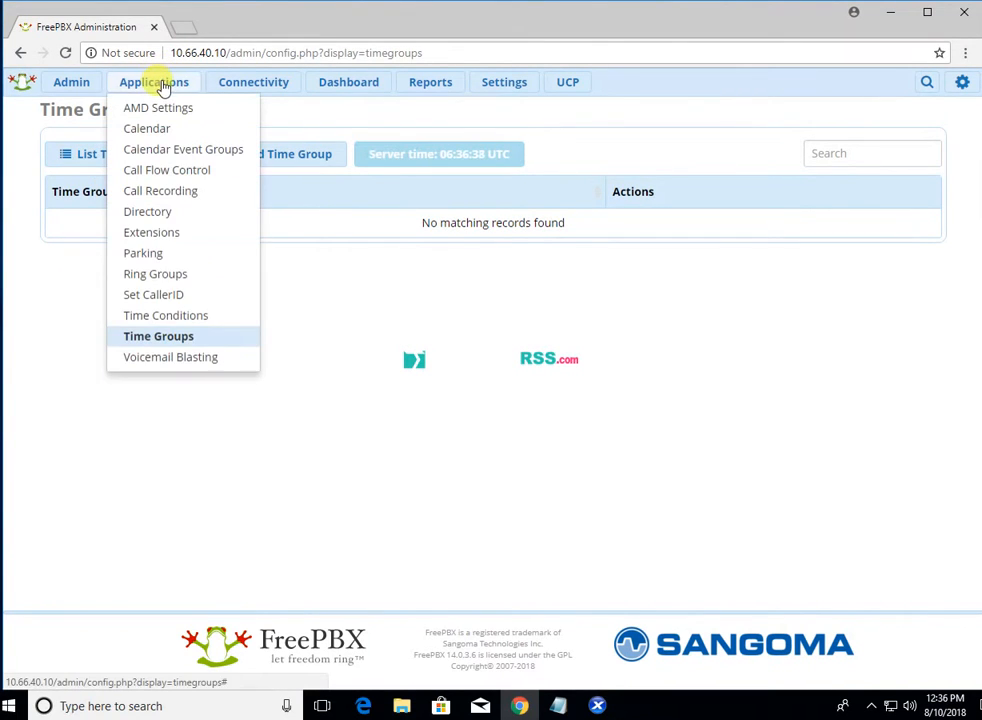
pyautogui.click(166, 342)
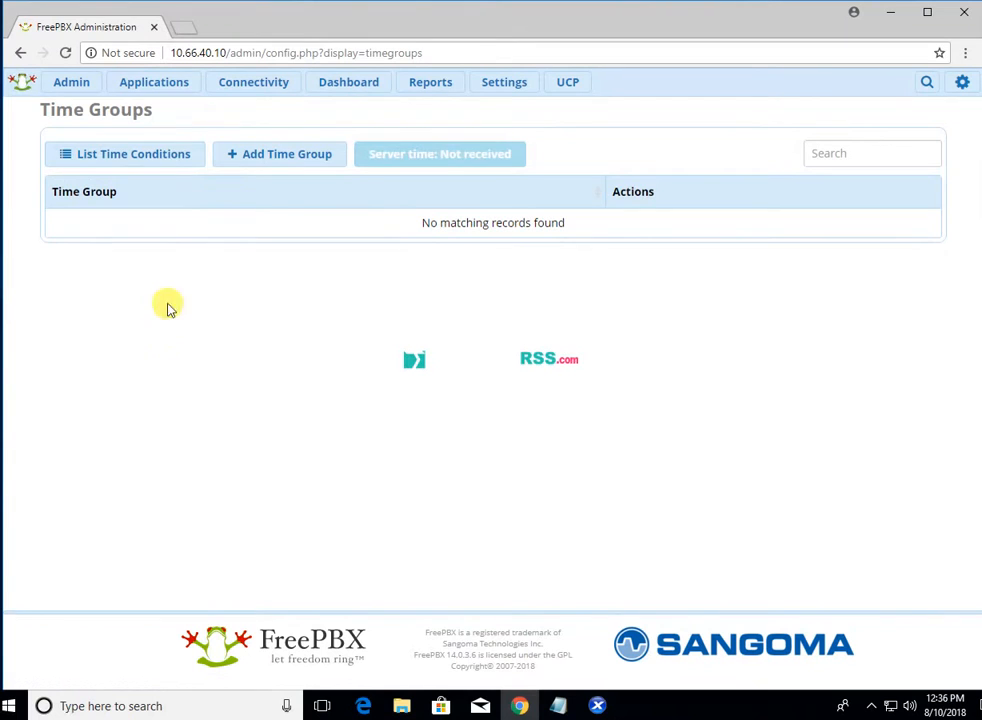
# Start a new time group and set its description to "Office time".
pyautogui.click(282, 161)
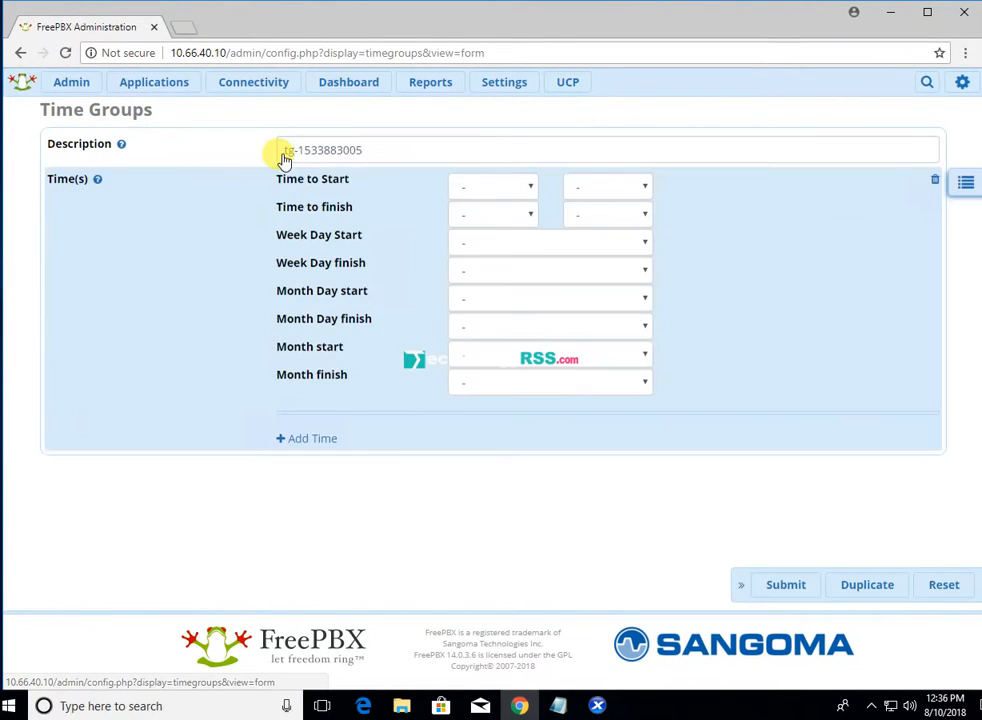
pyautogui.click(364, 150)
pyautogui.click(386, 149)
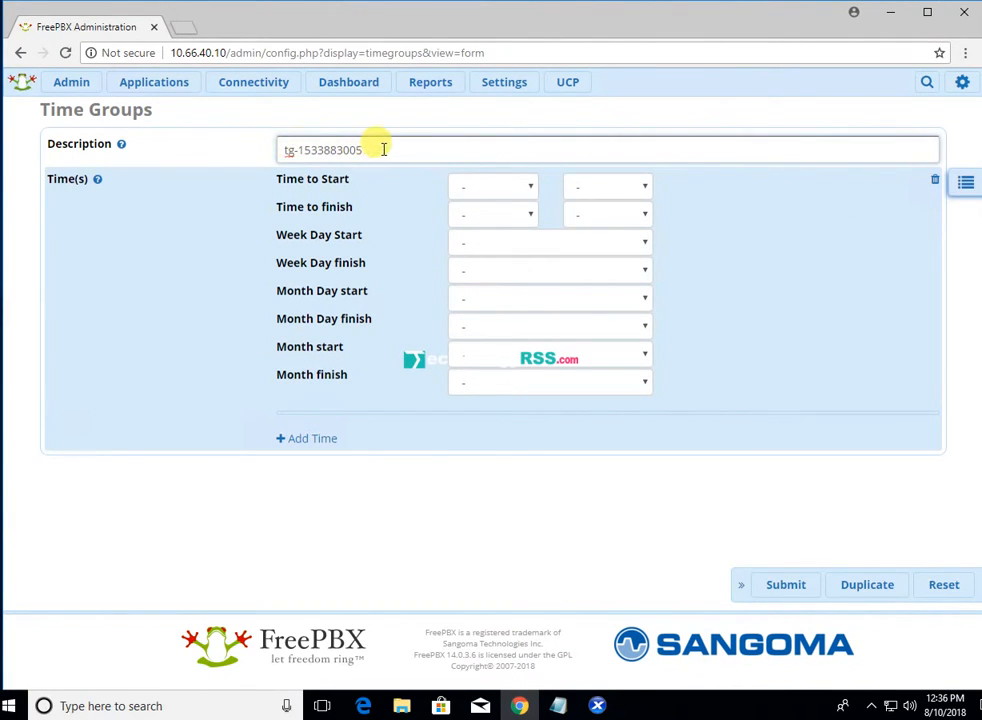
pyautogui.moveTo(393, 148); pyautogui.dragTo(227, 151)
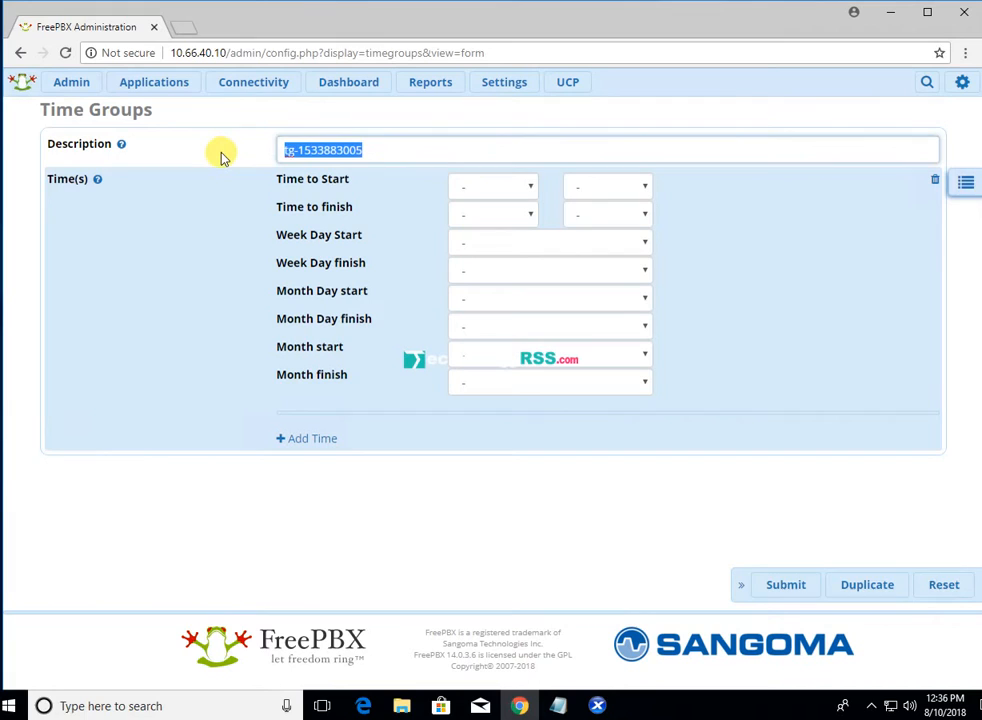
pyautogui.write('Office time')
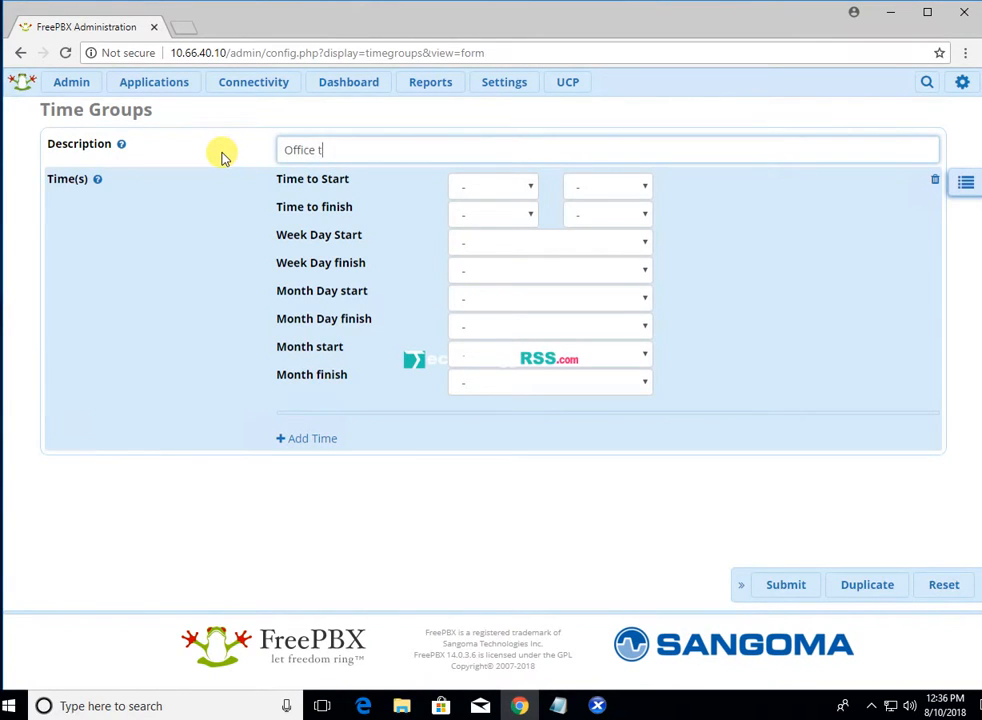
# Set the time group's starting time to hour 10 and minute 00.
pyautogui.click(504, 183)
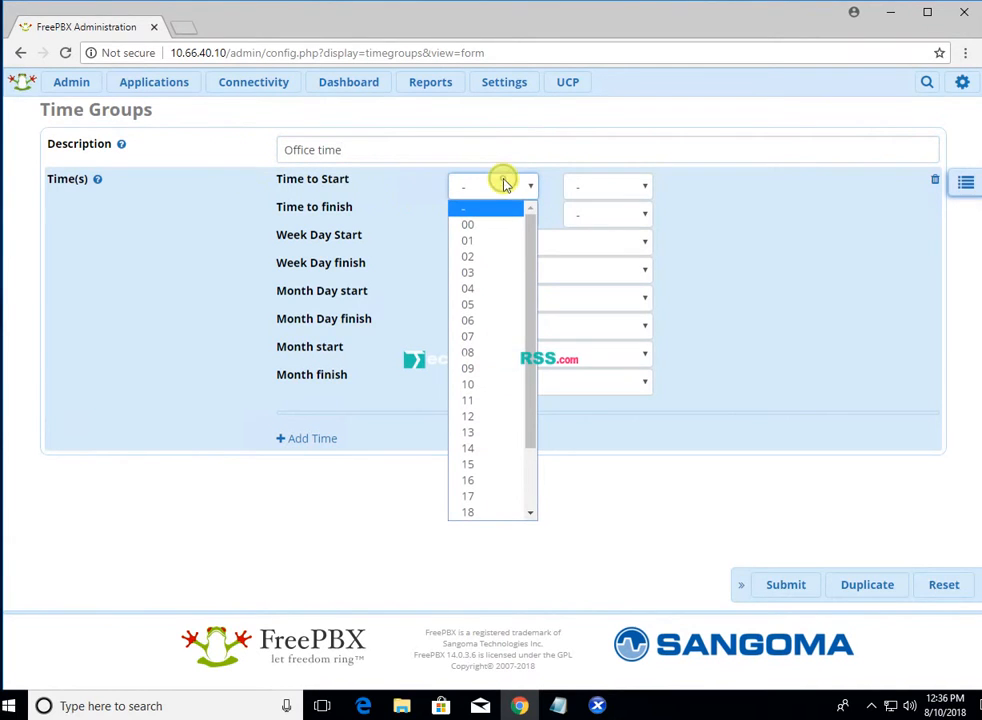
pyautogui.click(490, 376)
pyautogui.click(631, 181)
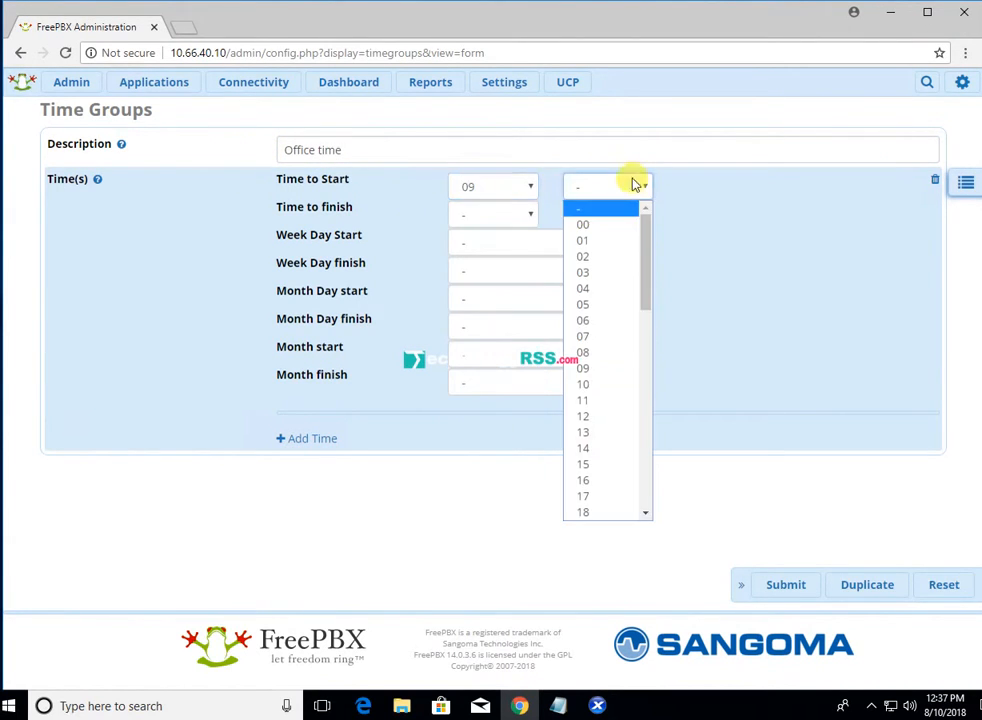
pyautogui.click(508, 186)
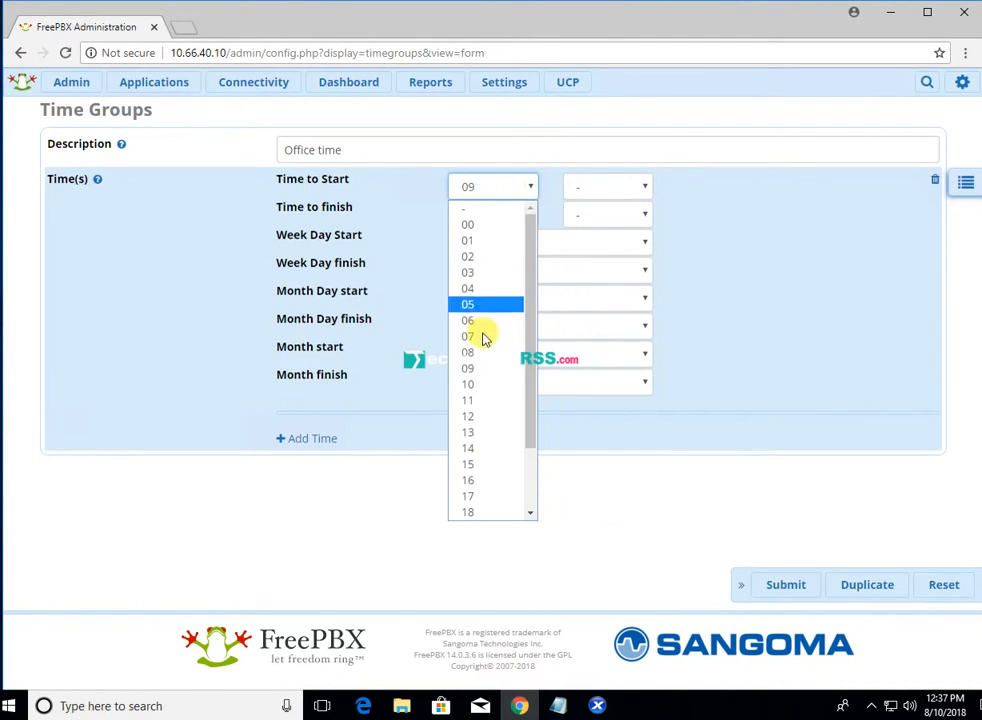
pyautogui.click(481, 388)
pyautogui.click(618, 188)
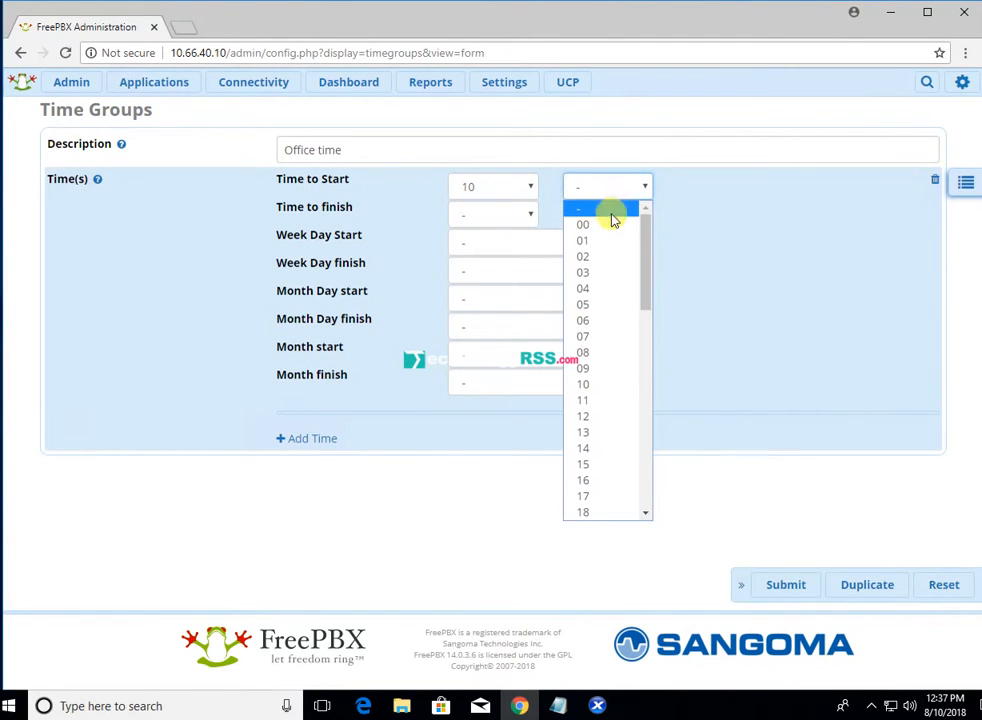
pyautogui.click(613, 230)
# Set the time group's finishing time to hour 07 and minute 00.
pyautogui.moveTo(286, 206); pyautogui.dragTo(357, 206)
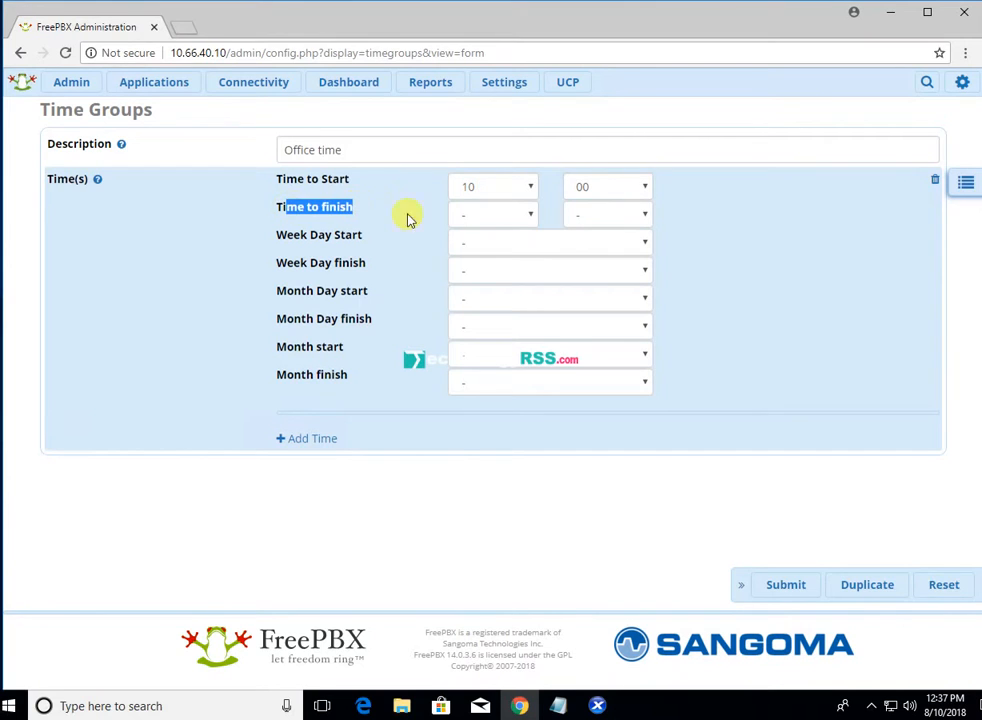
pyautogui.click(494, 218)
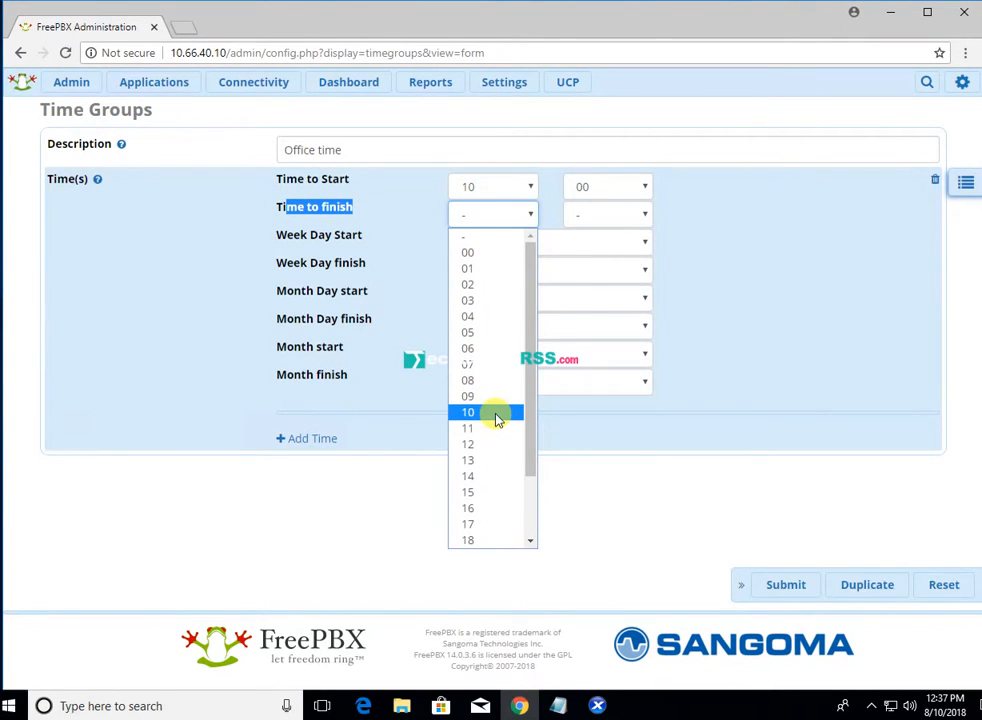
pyautogui.click(497, 364)
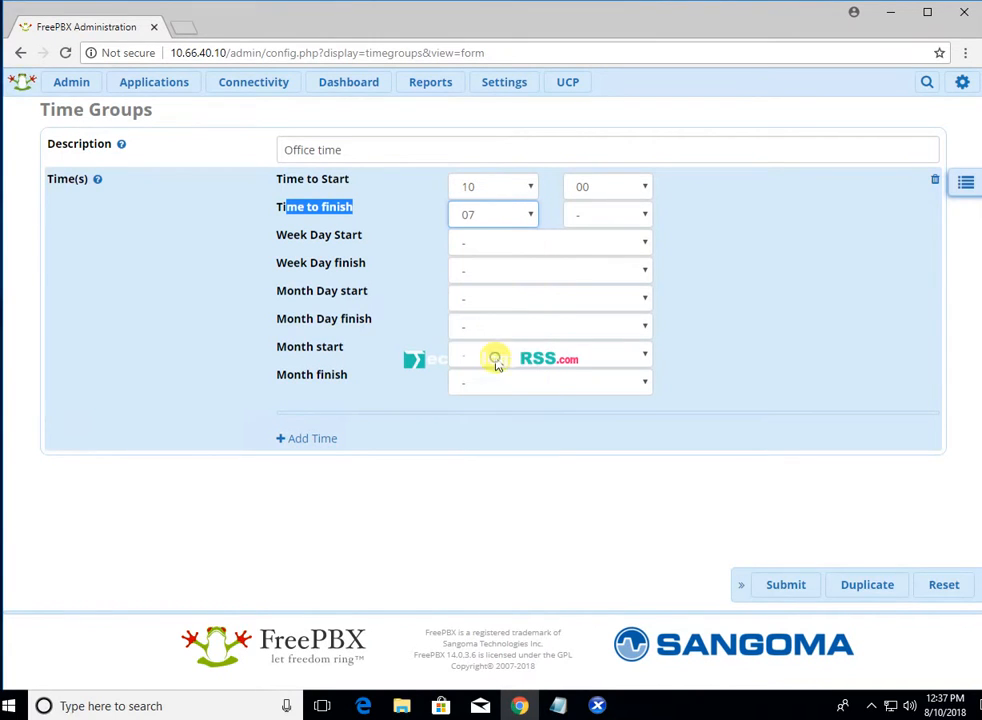
pyautogui.click(598, 218)
pyautogui.click(598, 218)
pyautogui.click(600, 220)
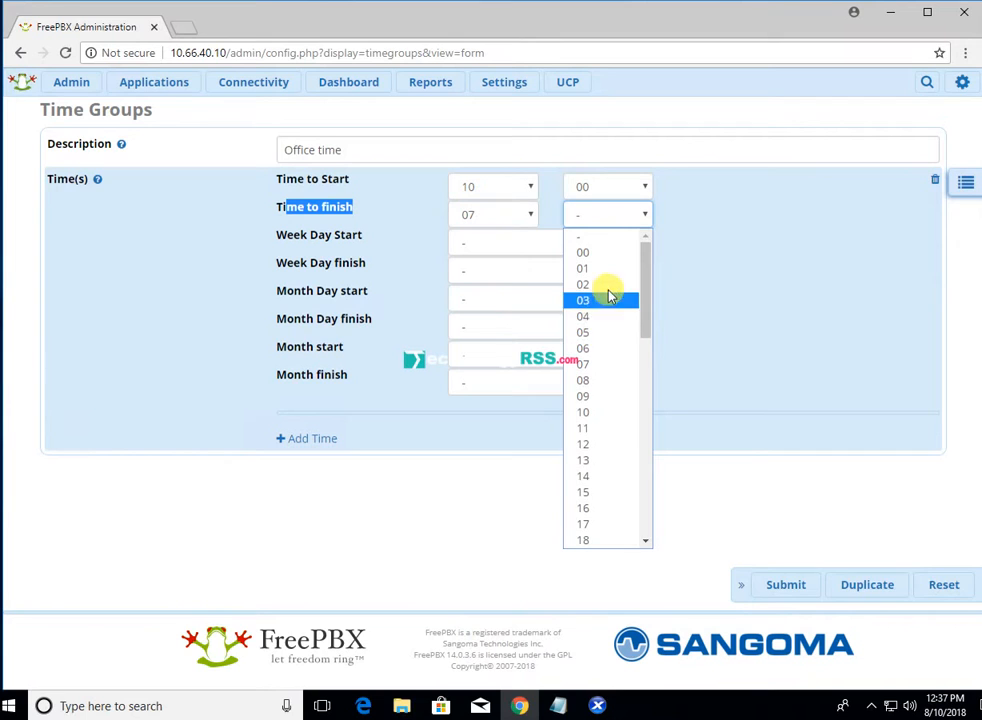
pyautogui.click(607, 255)
# Set the time group's weekday range to start on Saturday and finish on Thursday.
pyautogui.moveTo(279, 240); pyautogui.dragTo(364, 246)
pyautogui.click(497, 247)
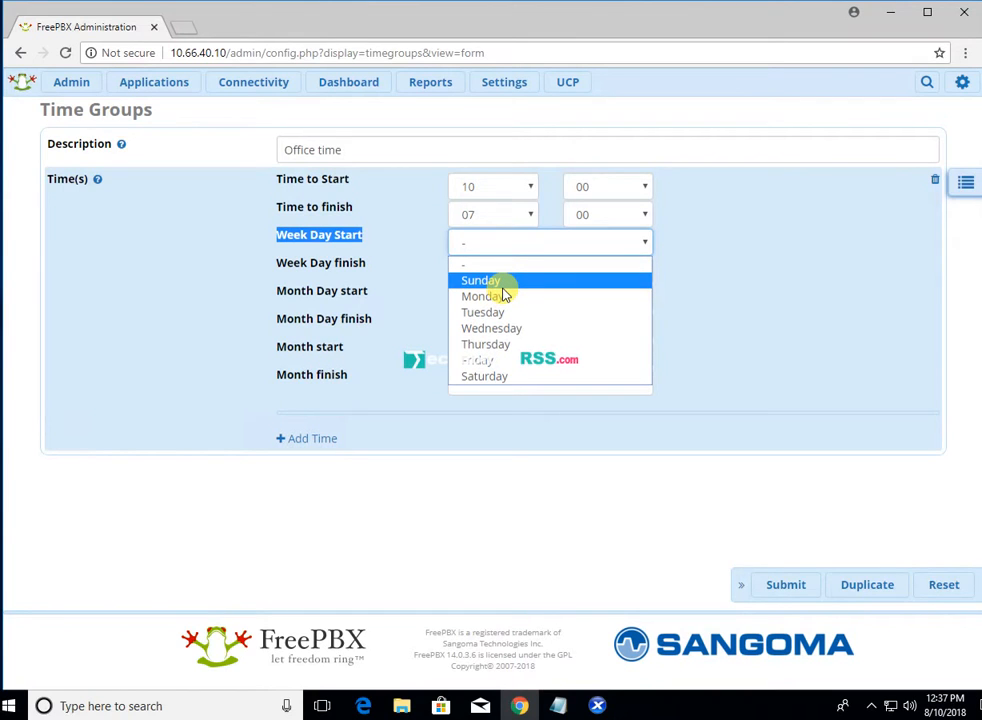
pyautogui.click(508, 378)
pyautogui.moveTo(287, 262); pyautogui.dragTo(472, 280)
pyautogui.click(472, 279)
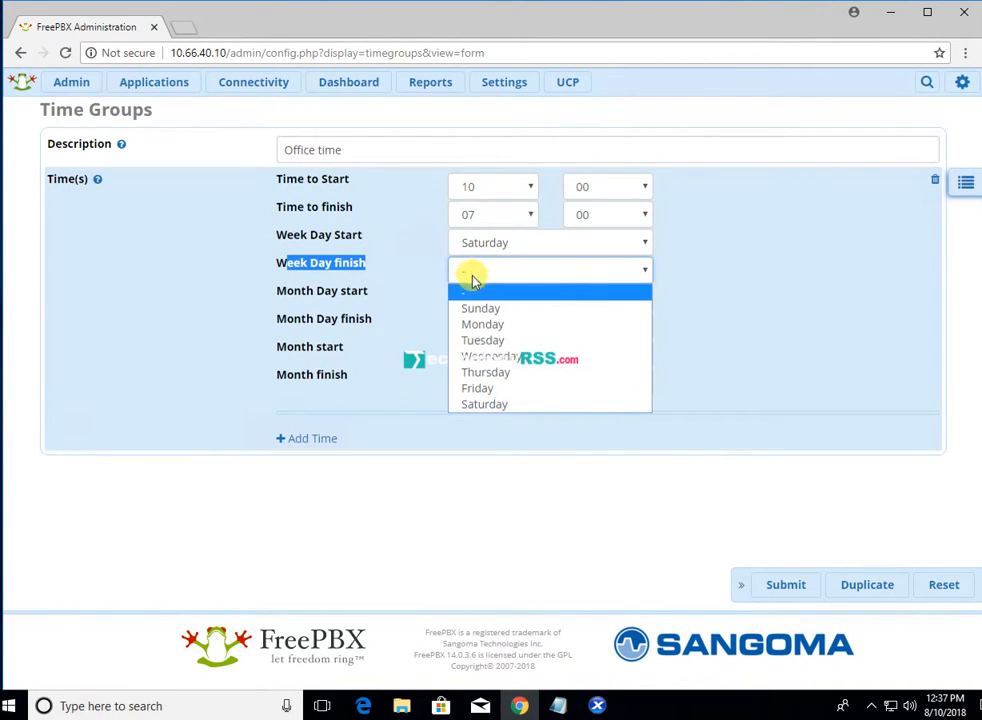
pyautogui.click(494, 372)
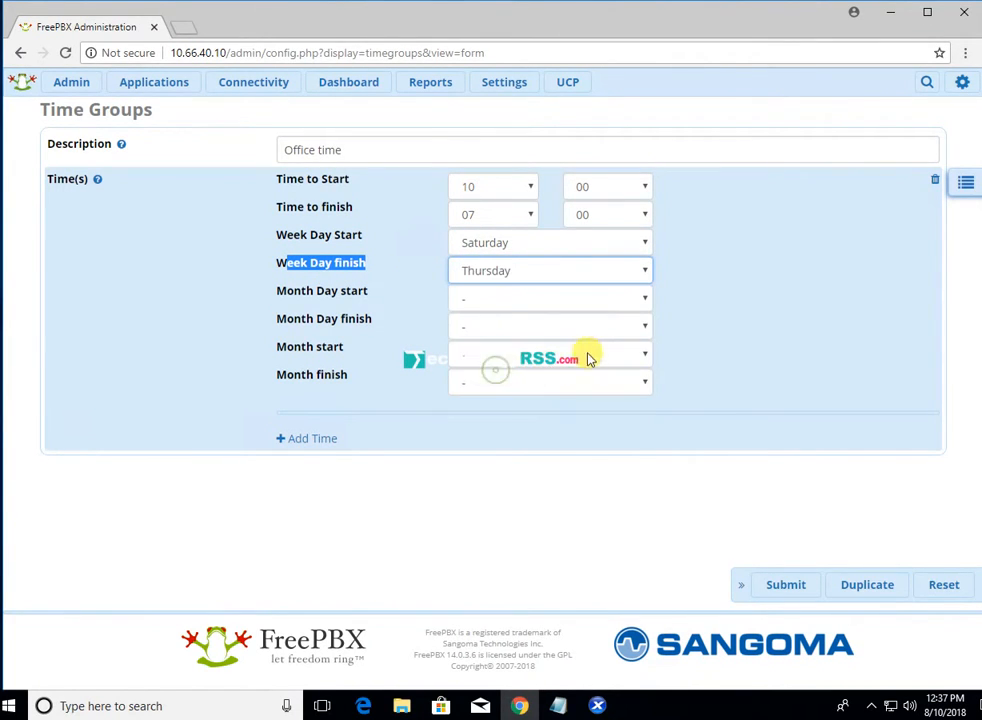
# Set the time group's month day range to start on 01 and finish on 31.
pyautogui.moveTo(288, 291); pyautogui.dragTo(436, 302)
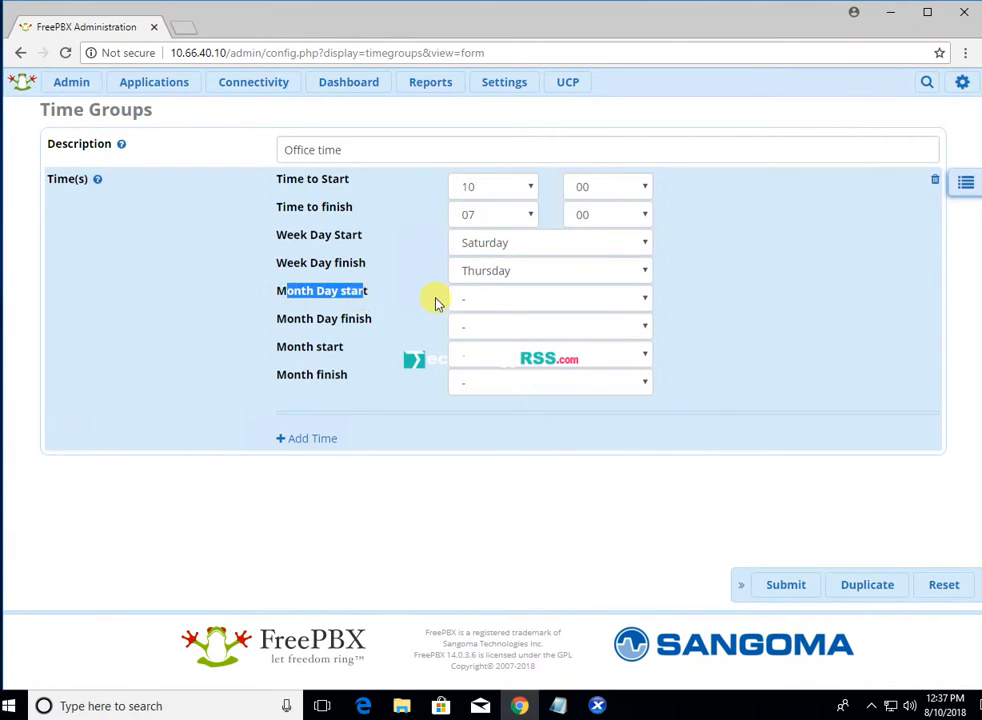
pyautogui.click(501, 299)
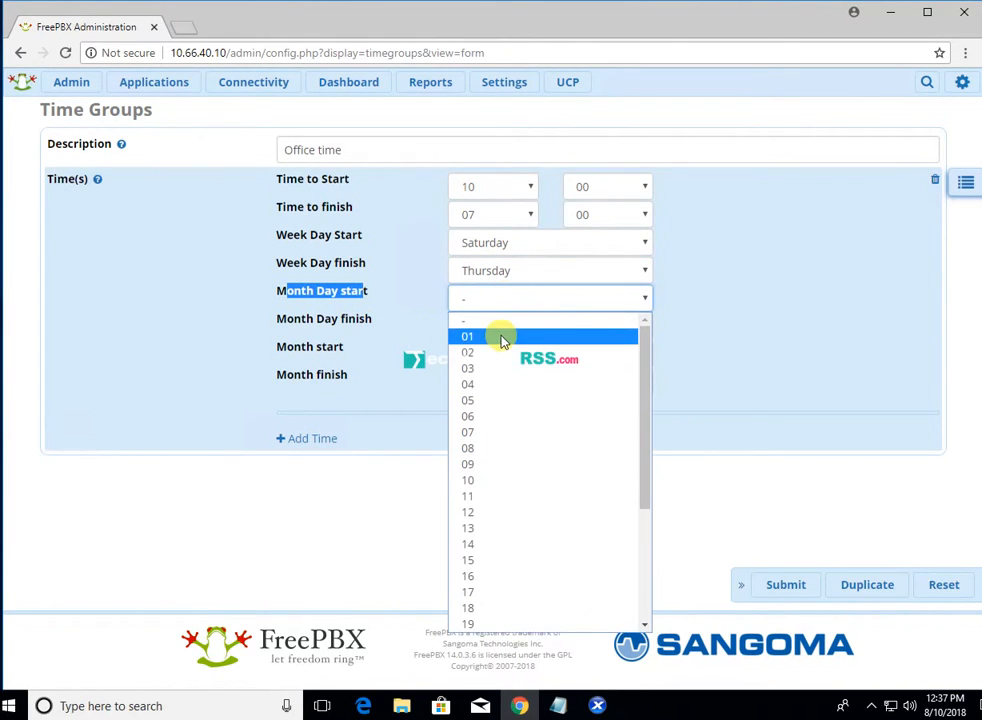
pyautogui.click(503, 341)
pyautogui.click(495, 327)
pyautogui.scroll(-3, 520, 462)
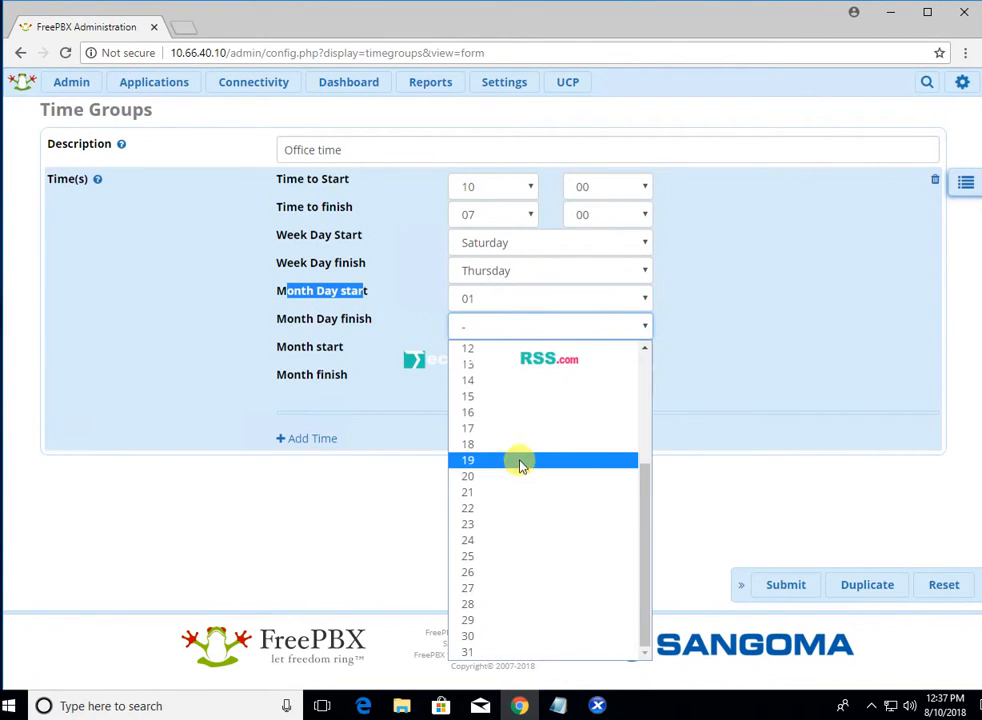
pyautogui.click(478, 650)
# Set both the starting month and the finishing month of the time group to August.
pyautogui.moveTo(286, 347); pyautogui.dragTo(390, 351)
pyautogui.click(475, 352)
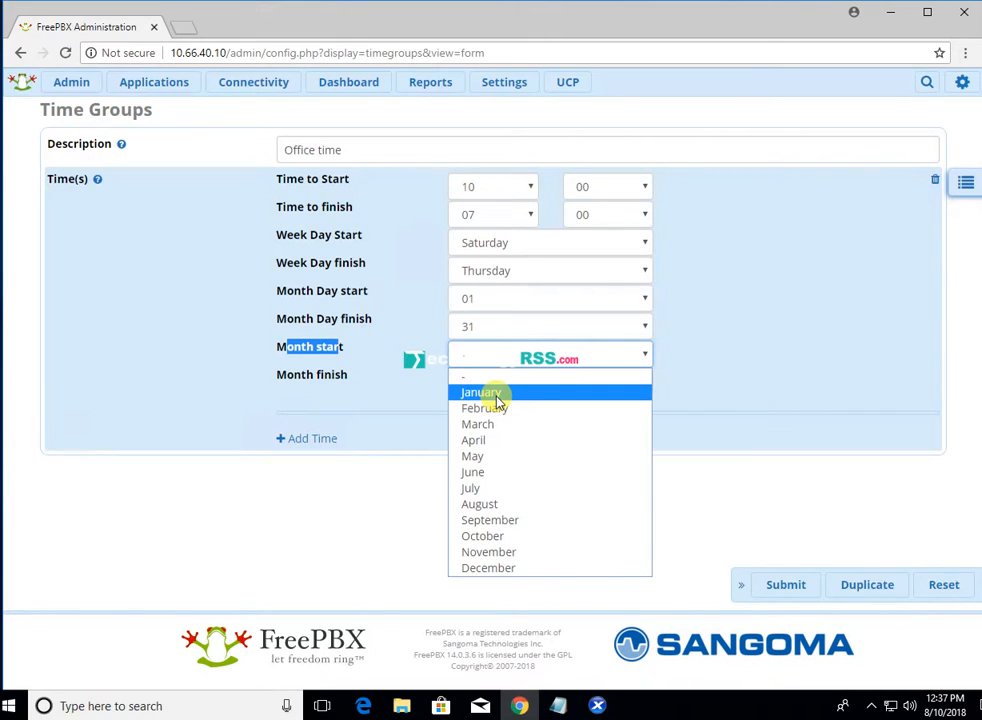
pyautogui.click(505, 503)
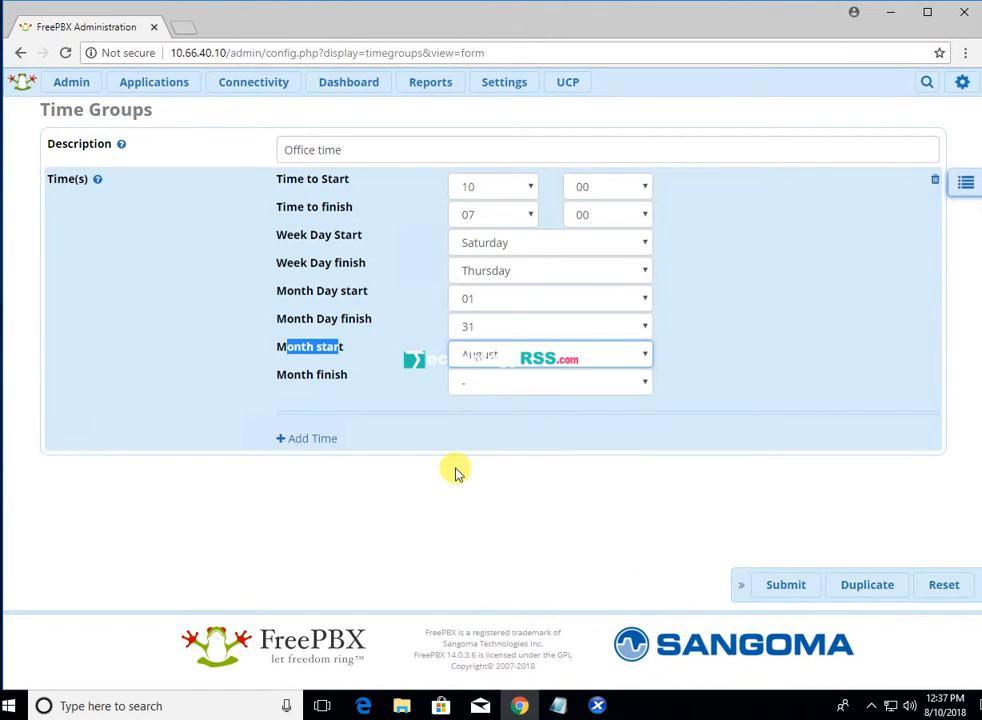
pyautogui.click(490, 380)
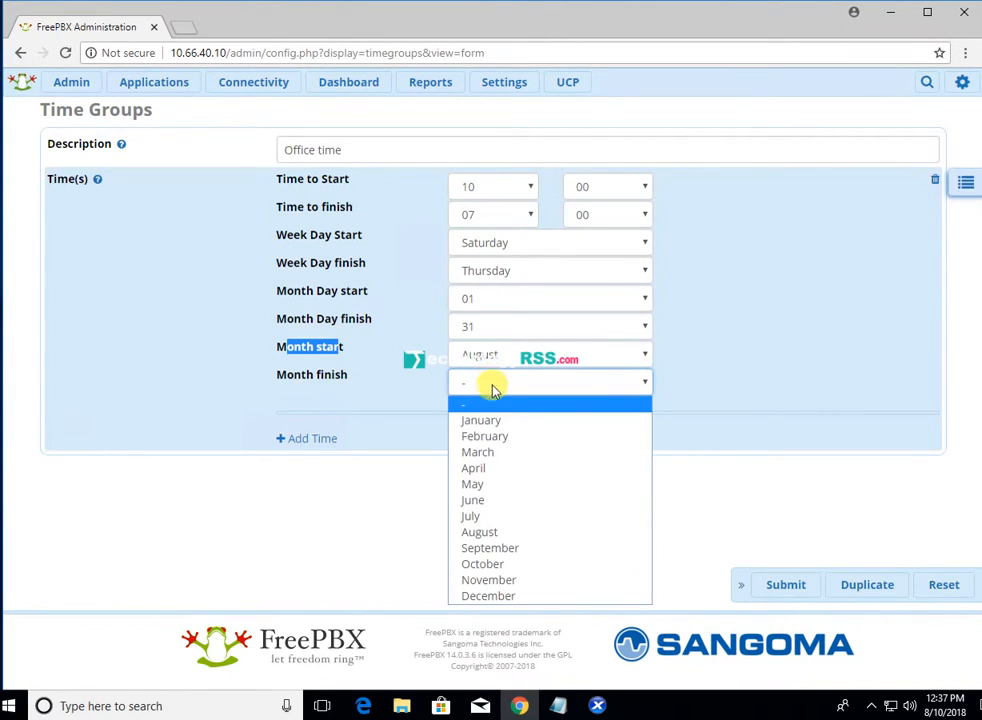
pyautogui.click(495, 532)
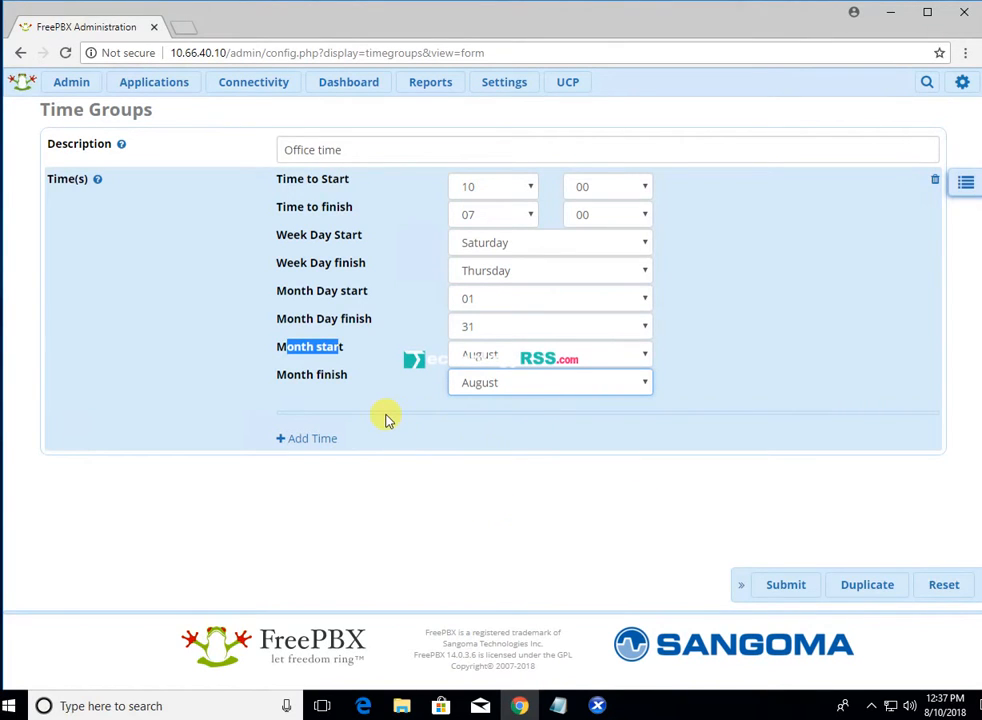
pyautogui.click(303, 441)
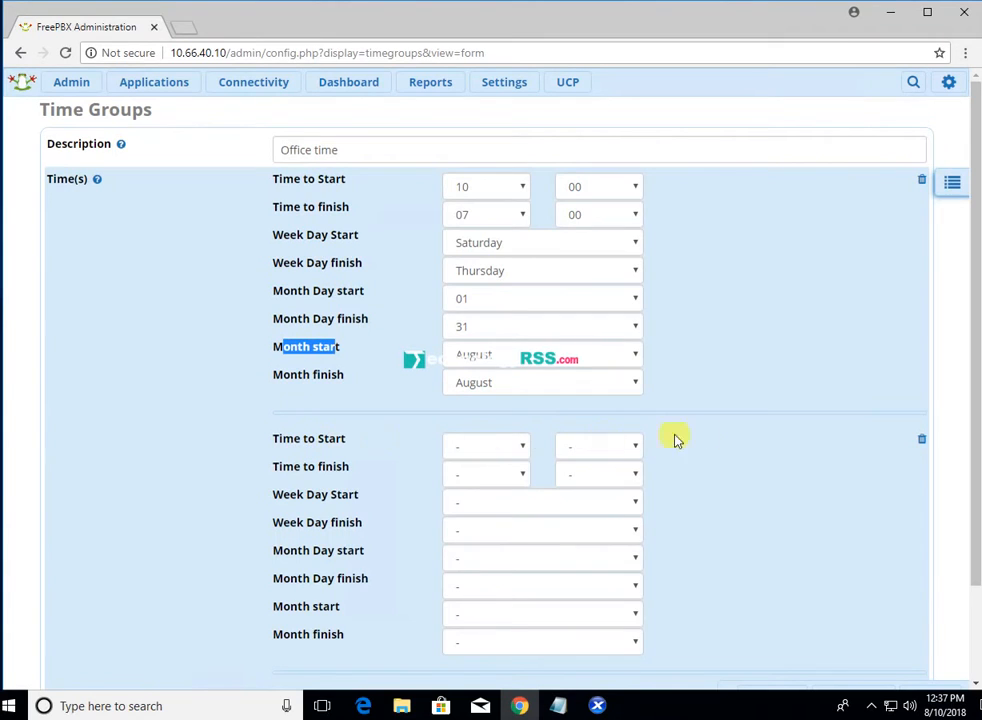
pyautogui.click(920, 442)
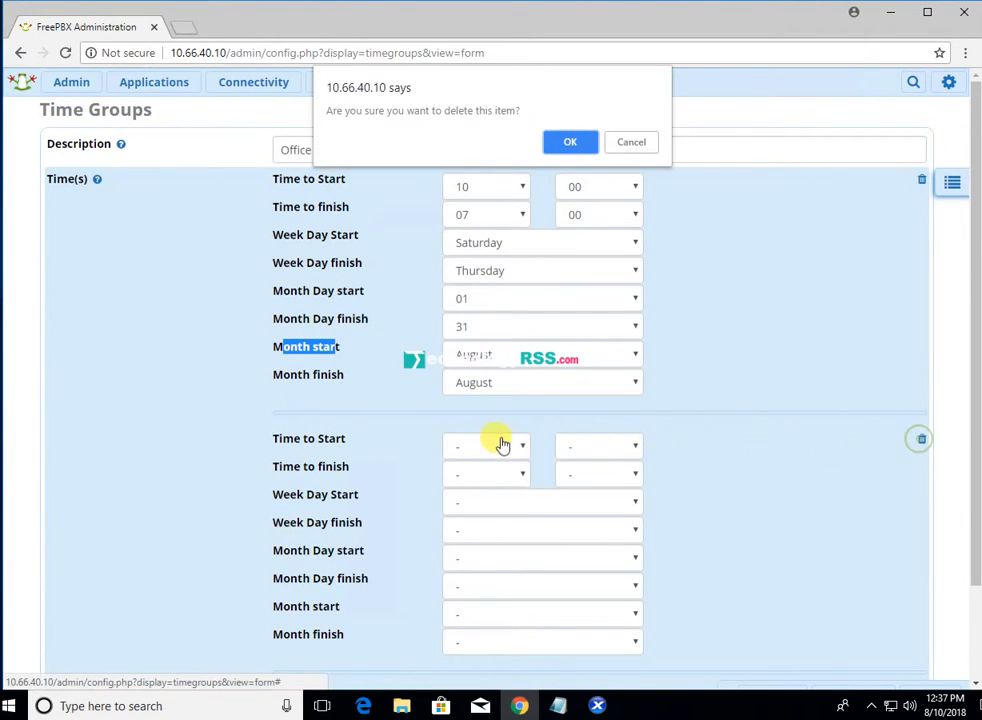
pyautogui.click(567, 146)
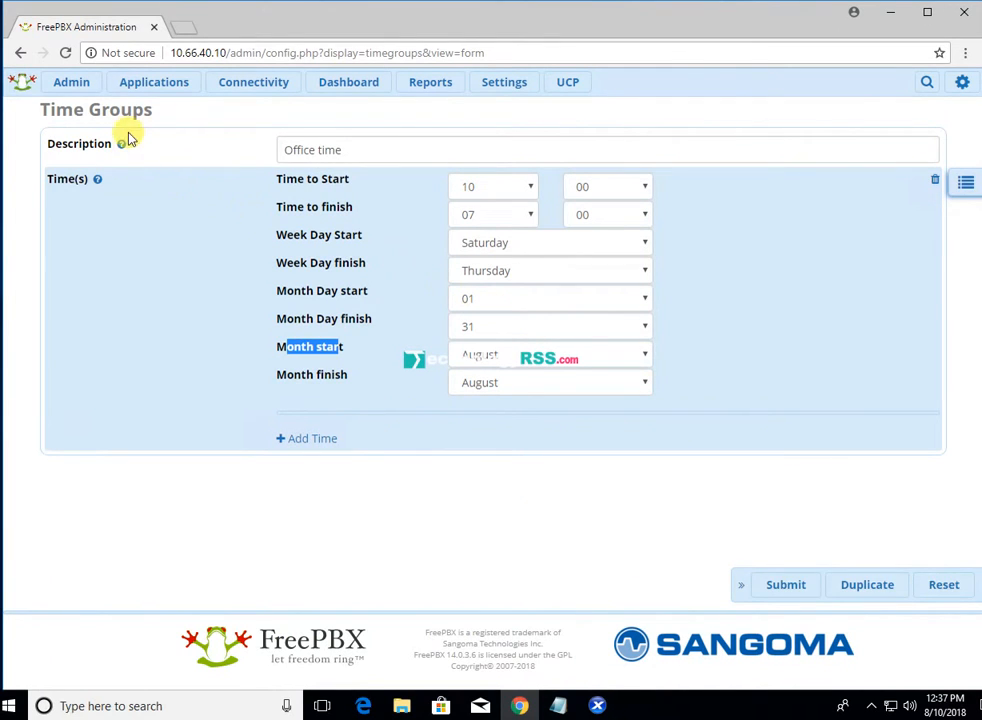
# Submit the Office time group and apply the configuration changes.
pyautogui.moveTo(39, 105); pyautogui.dragTo(191, 114)
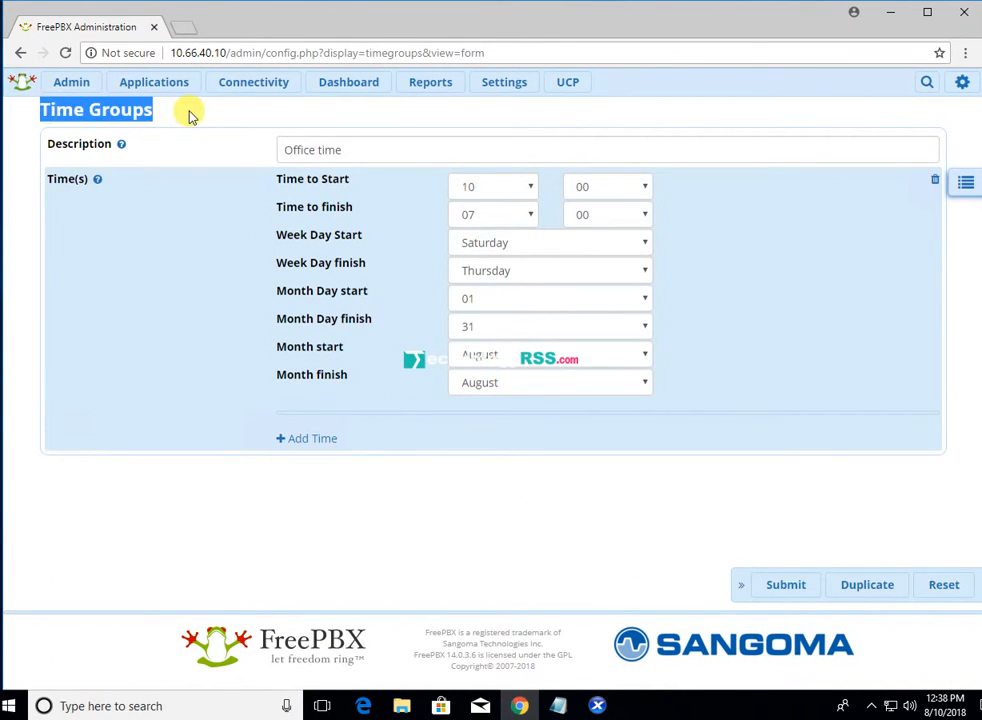
pyautogui.click(208, 330)
pyautogui.click(786, 586)
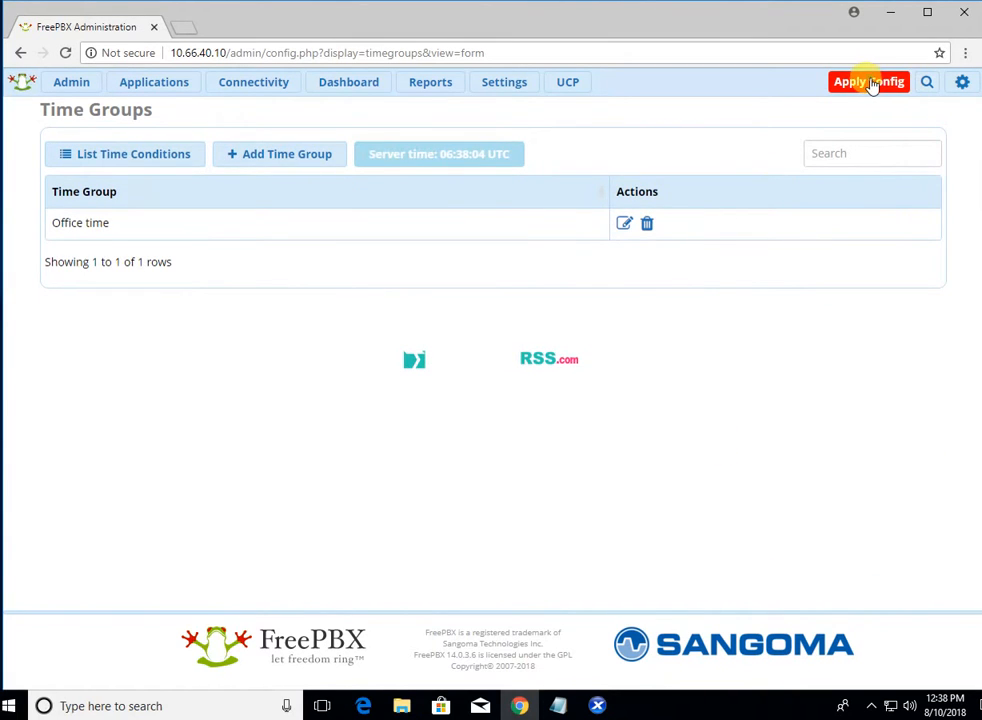
pyautogui.click(871, 82)
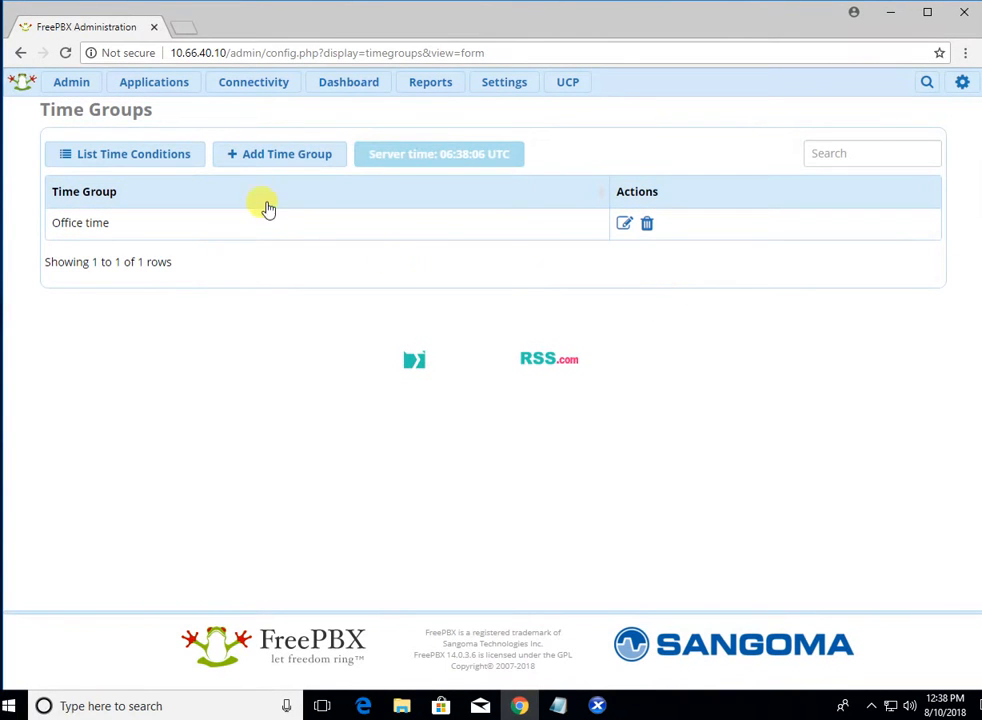
# Go to Time Conditions and open the form for adding a new time condition.
pyautogui.click(136, 156)
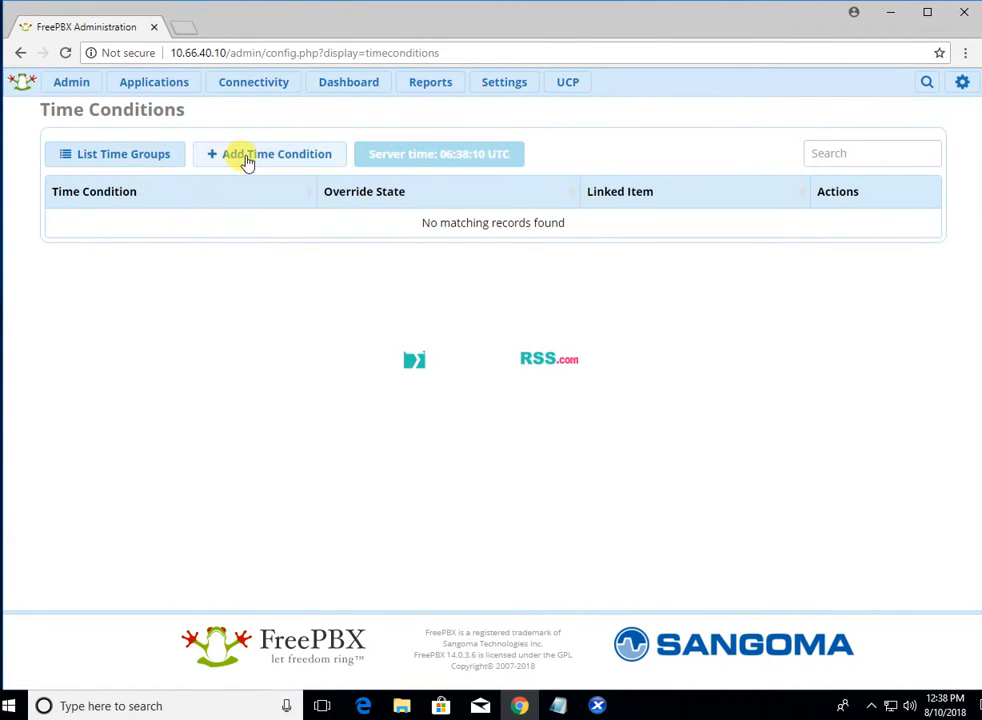
pyautogui.moveTo(160, 91)
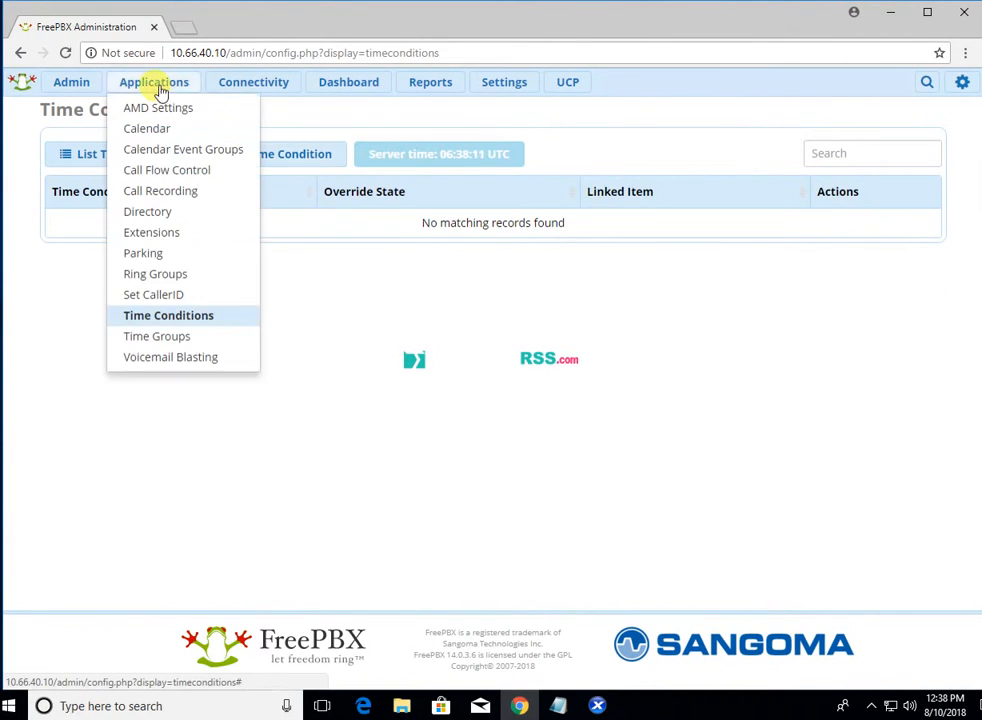
pyautogui.click(170, 316)
pyautogui.click(283, 153)
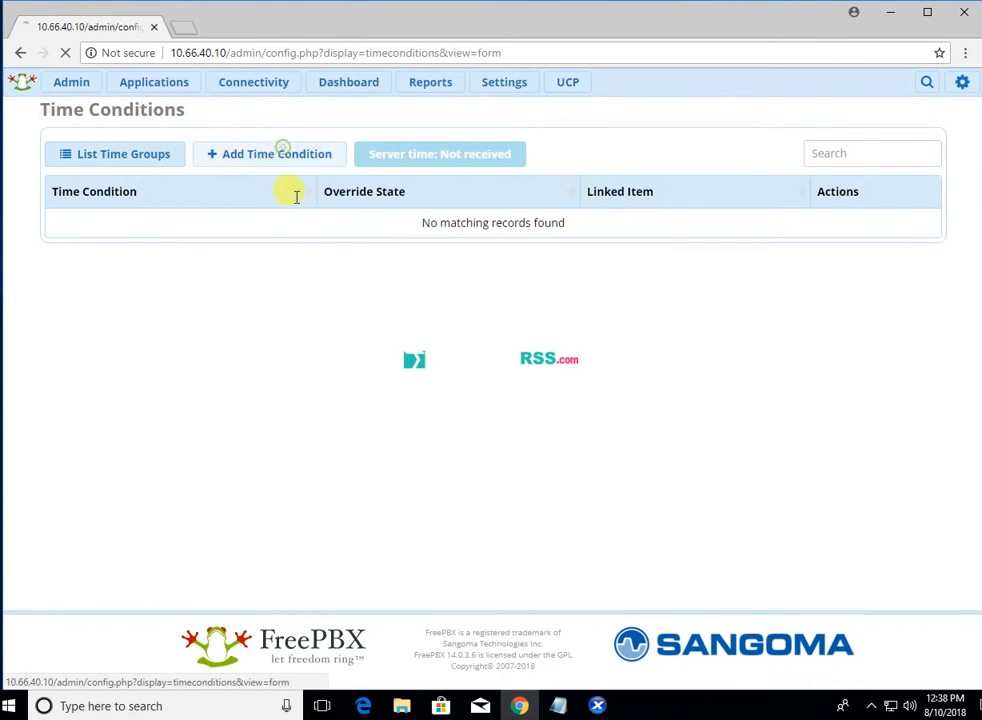
# Name the new time condition Office Time Call.
pyautogui.click(285, 172)
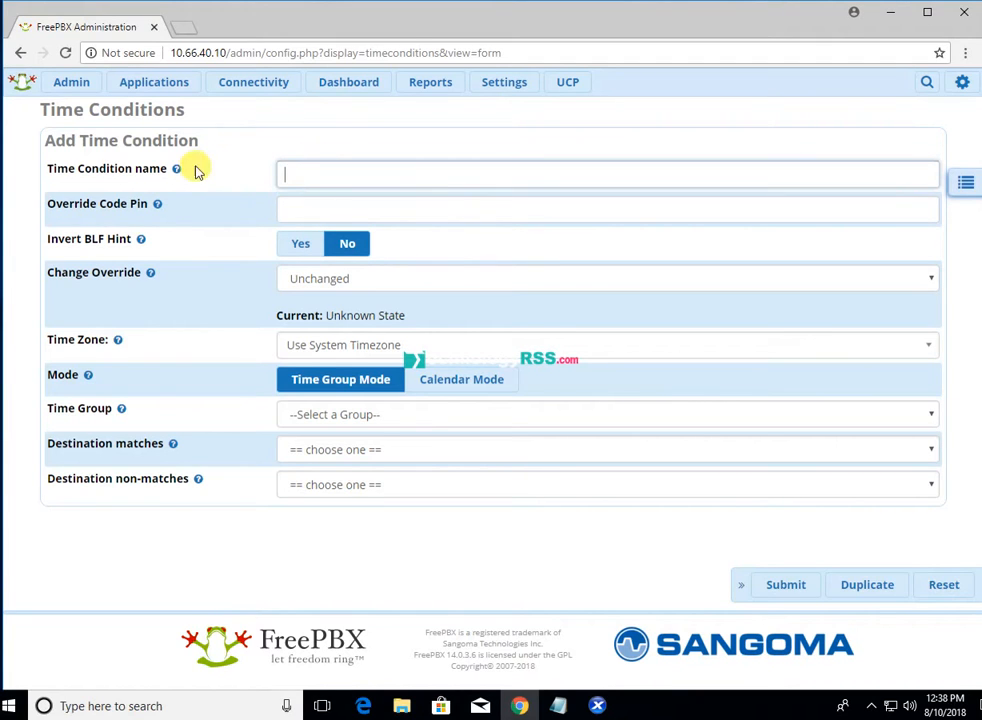
pyautogui.moveTo(175, 172)
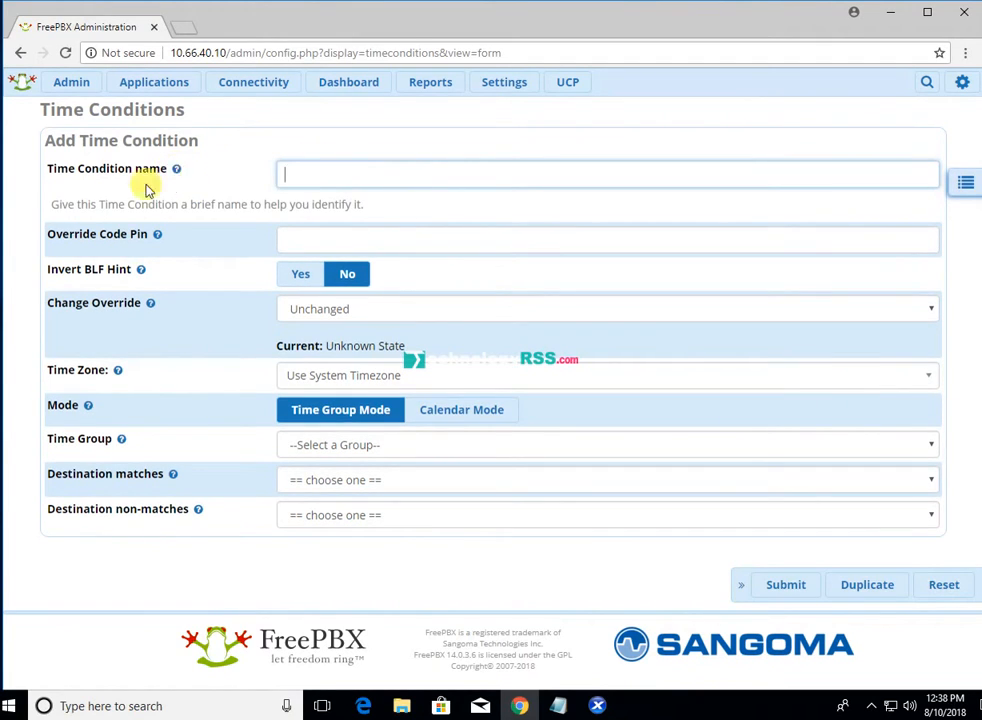
pyautogui.moveTo(148, 204); pyautogui.dragTo(177, 204)
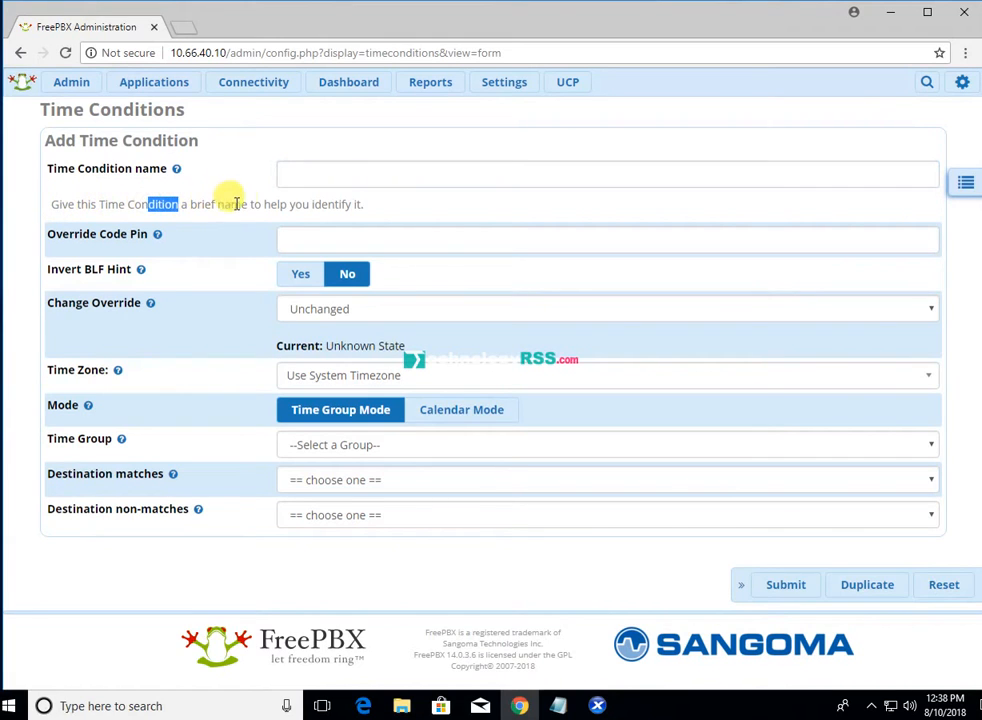
pyautogui.moveTo(277, 204); pyautogui.dragTo(364, 204)
pyautogui.click(334, 168)
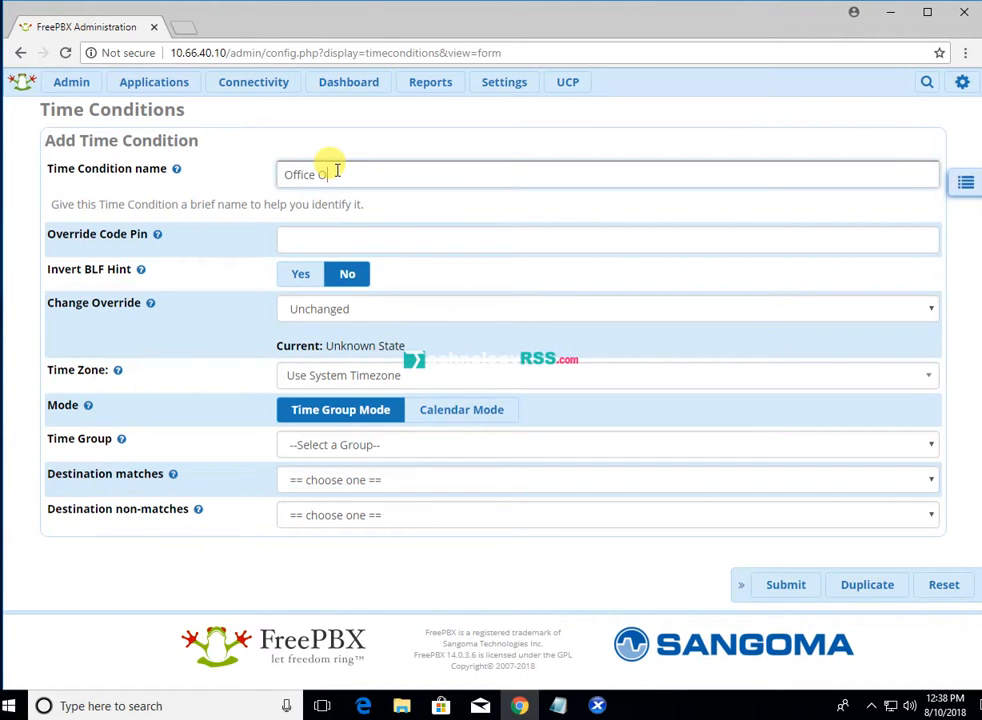
pyautogui.moveTo(338, 174); pyautogui.dragTo(319, 174)
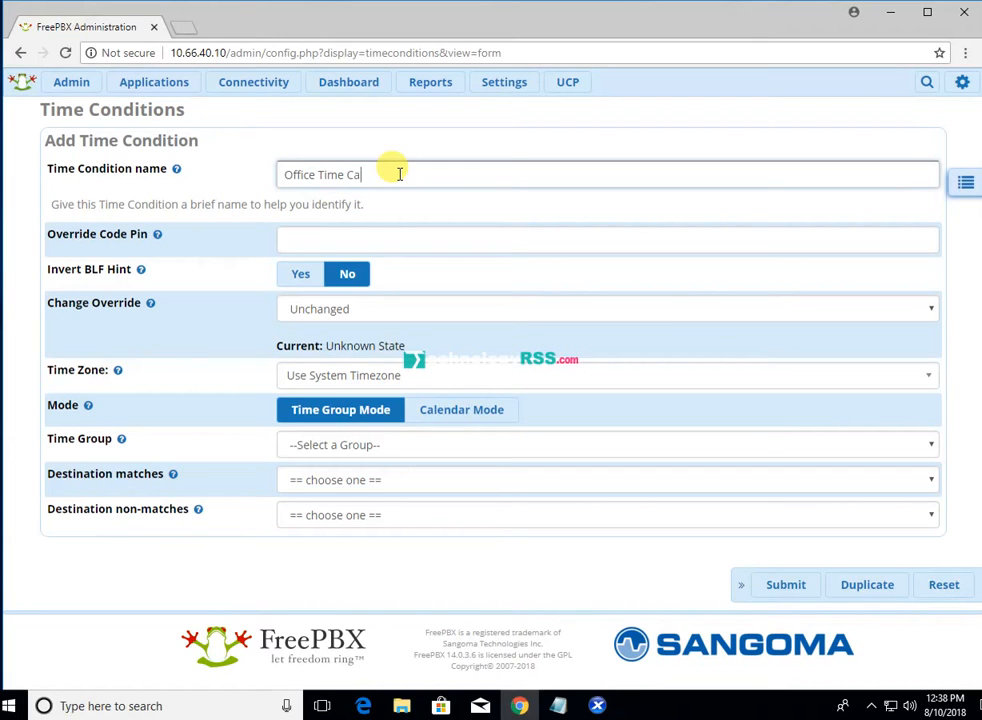
pyautogui.click(322, 233)
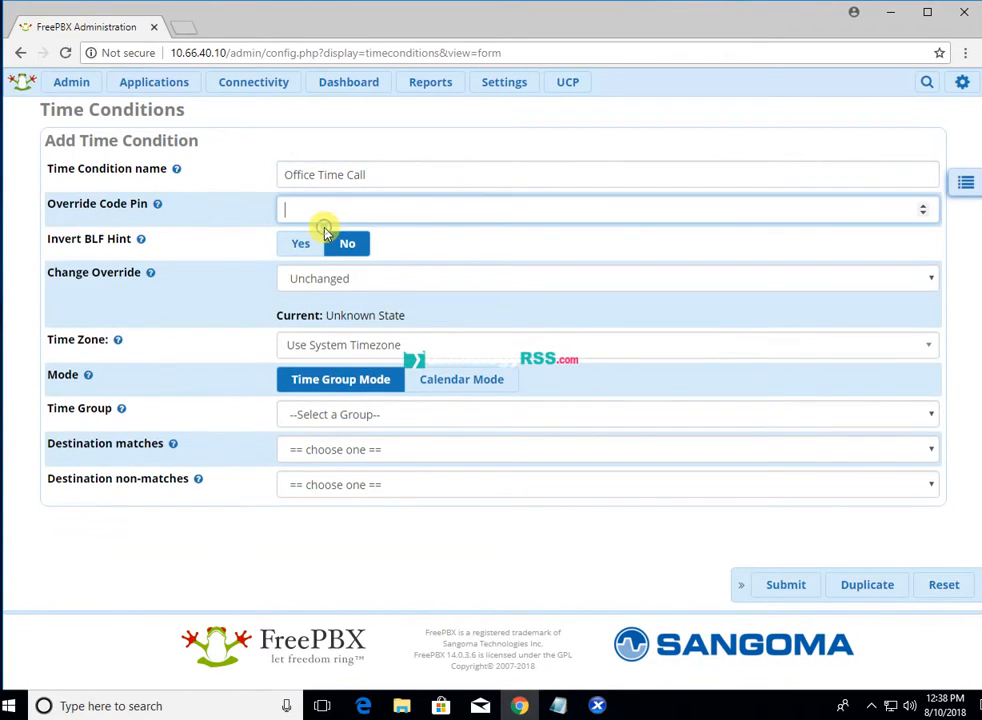
# Set the time condition's time zone to Asia/Dhaka, filtering the zone list by "asia".
pyautogui.moveTo(160, 201)
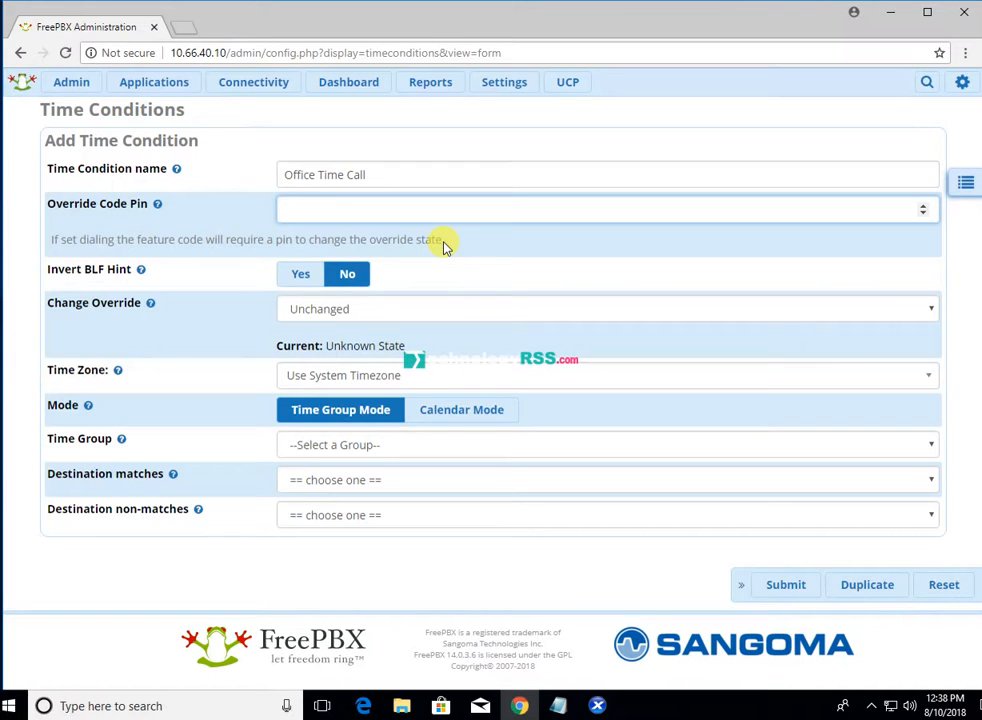
pyautogui.moveTo(125, 307)
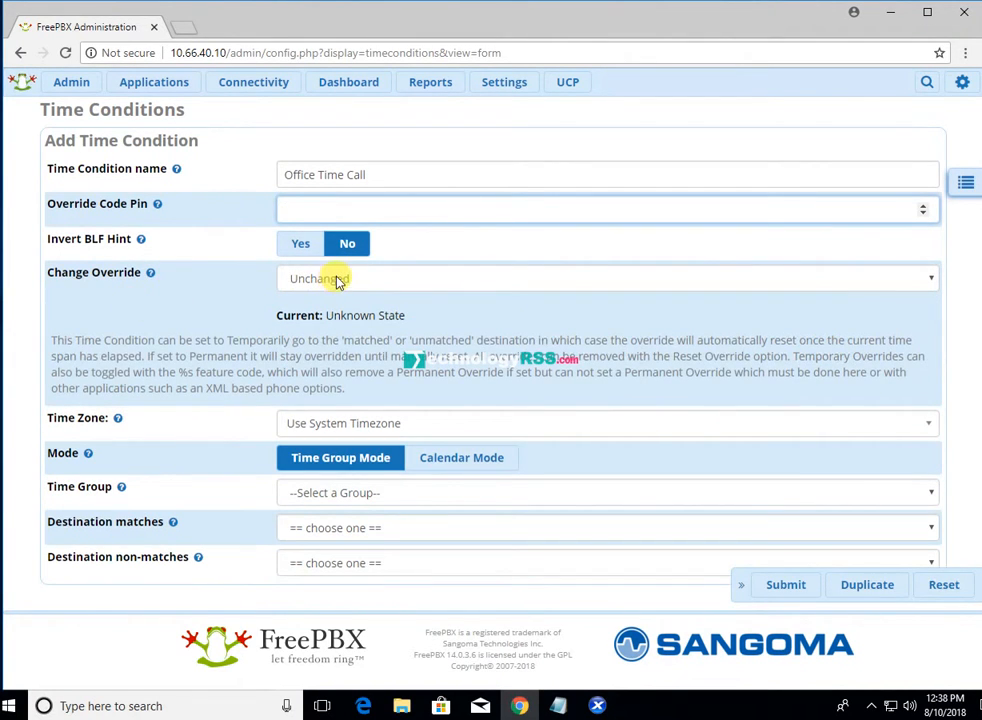
pyautogui.moveTo(114, 242)
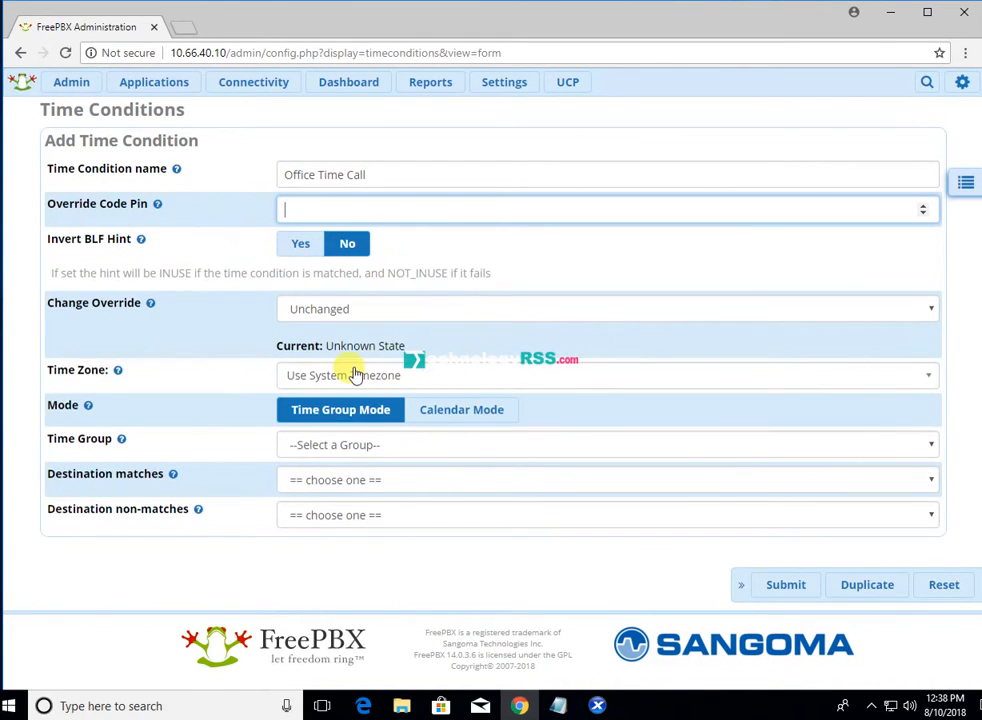
pyautogui.click(314, 346)
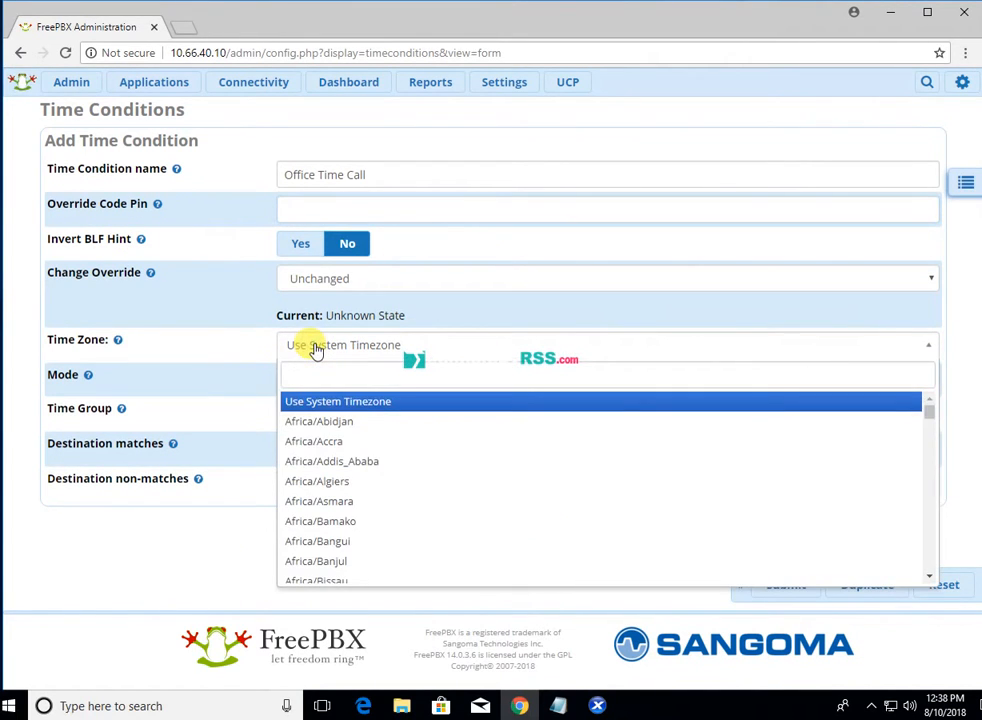
pyautogui.scroll(-2, 428, 473)
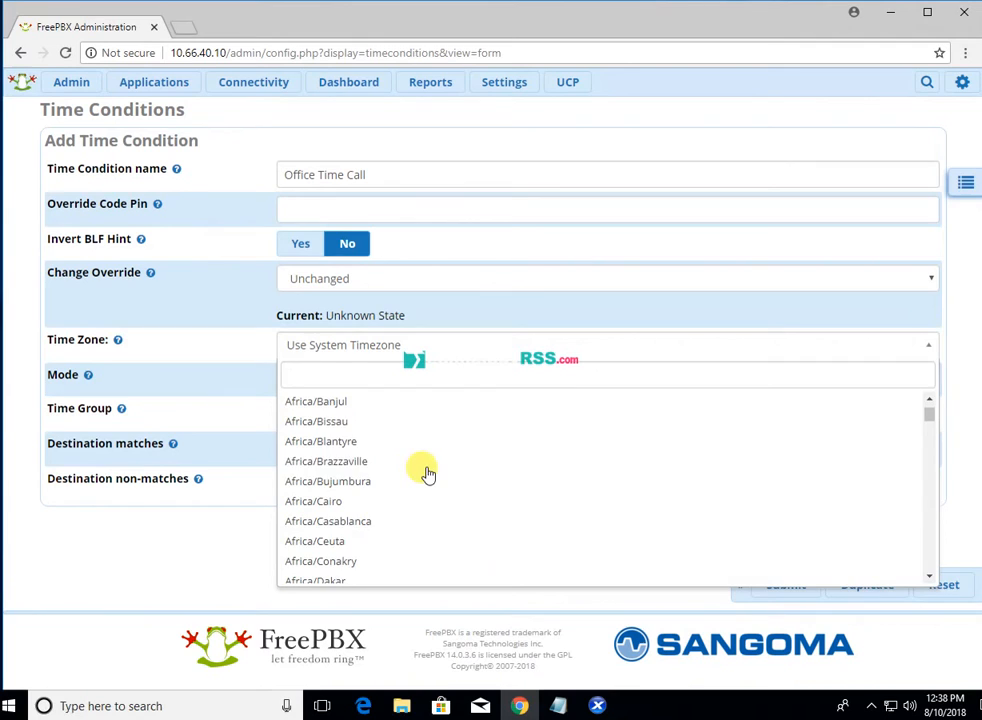
pyautogui.scroll(1, 428, 473)
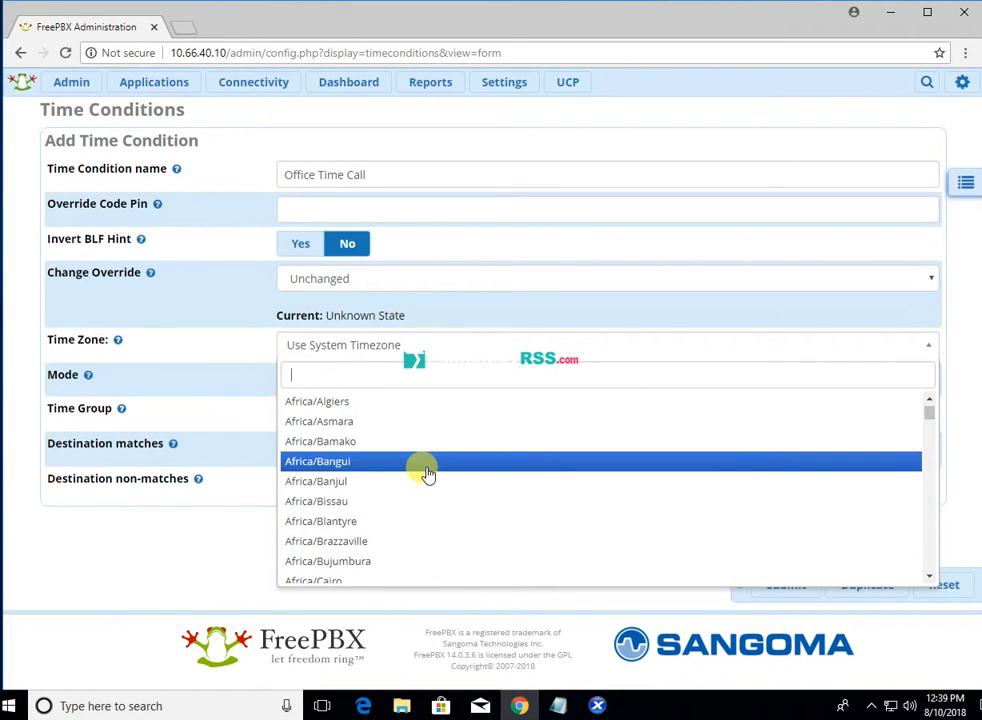
pyautogui.scroll(1, 428, 473)
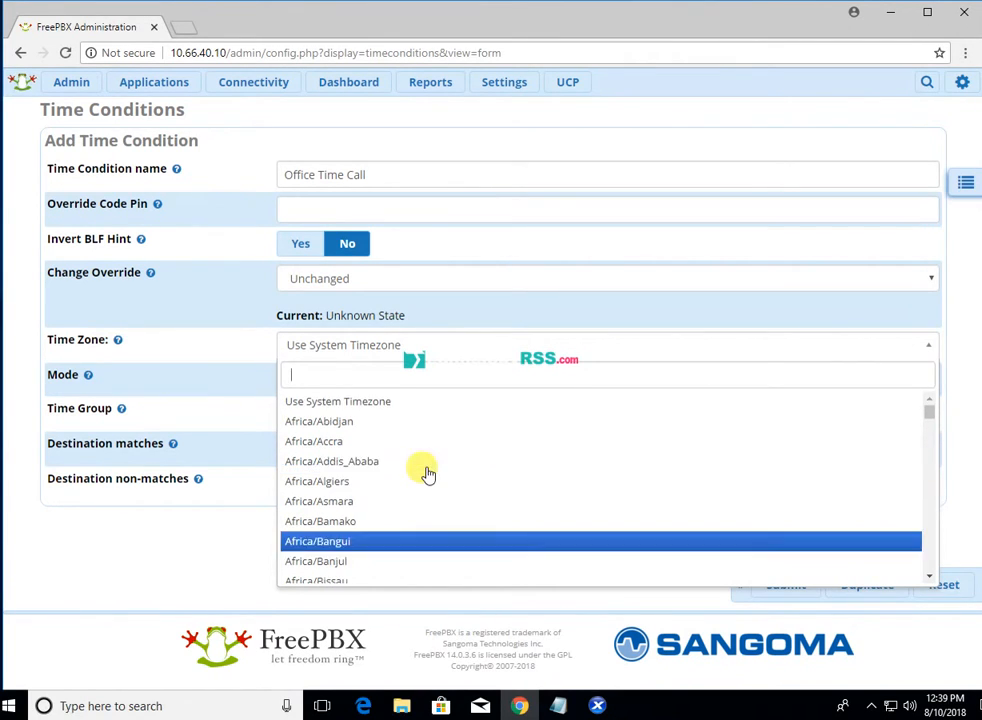
pyautogui.scroll(-5, 428, 473)
pyautogui.scroll(-8, 428, 473)
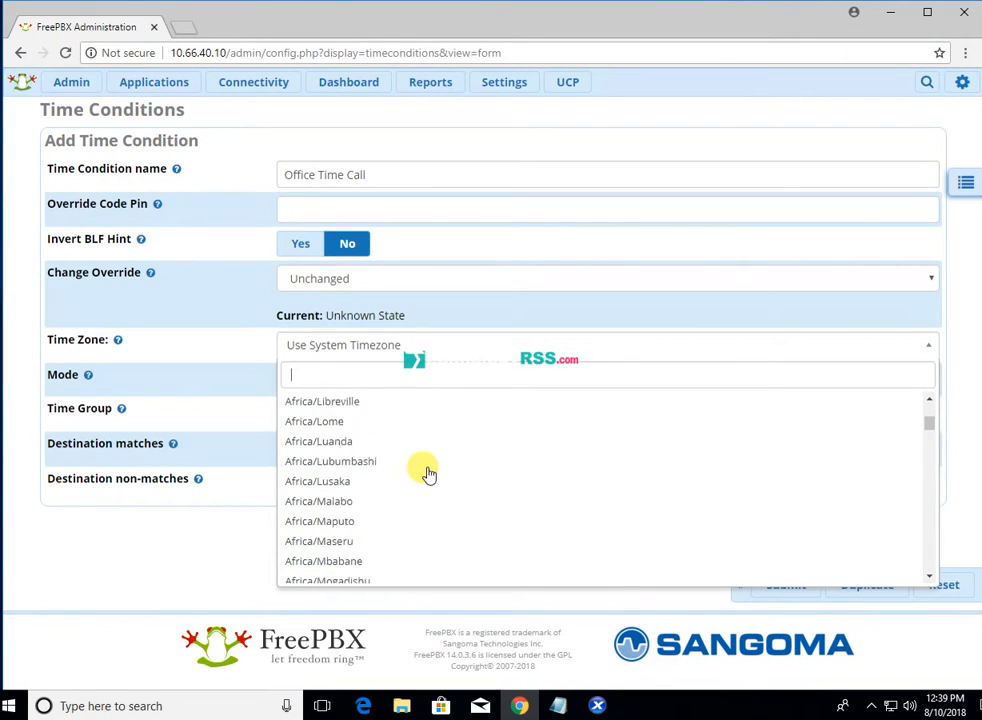
pyautogui.scroll(1, 428, 473)
pyautogui.scroll(4, 428, 473)
pyautogui.scroll(6, 428, 473)
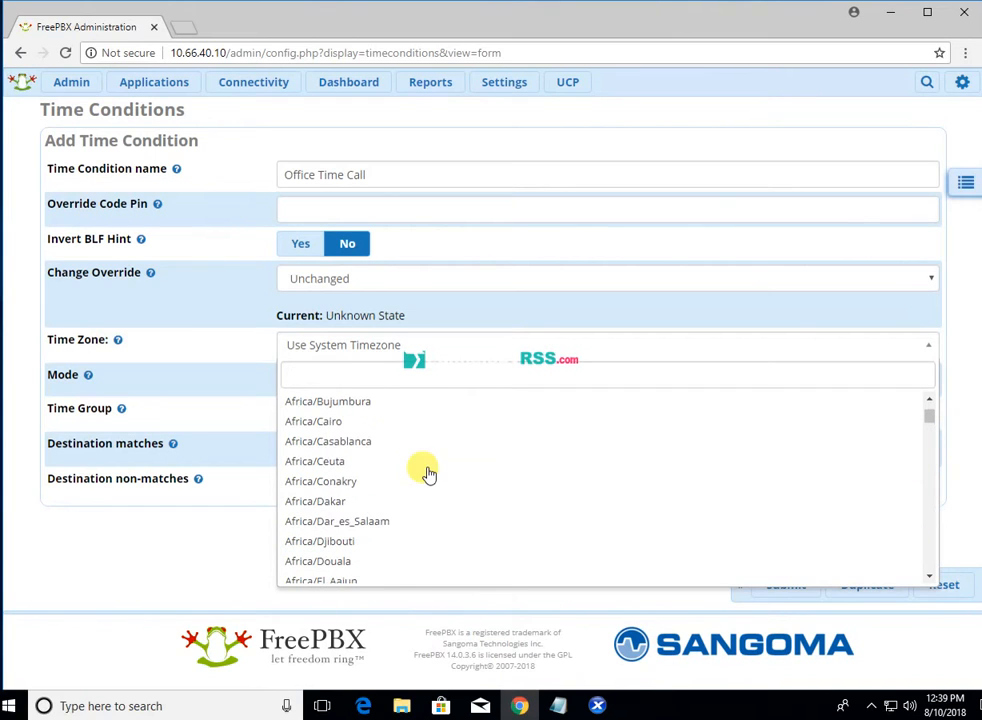
pyautogui.write('as')
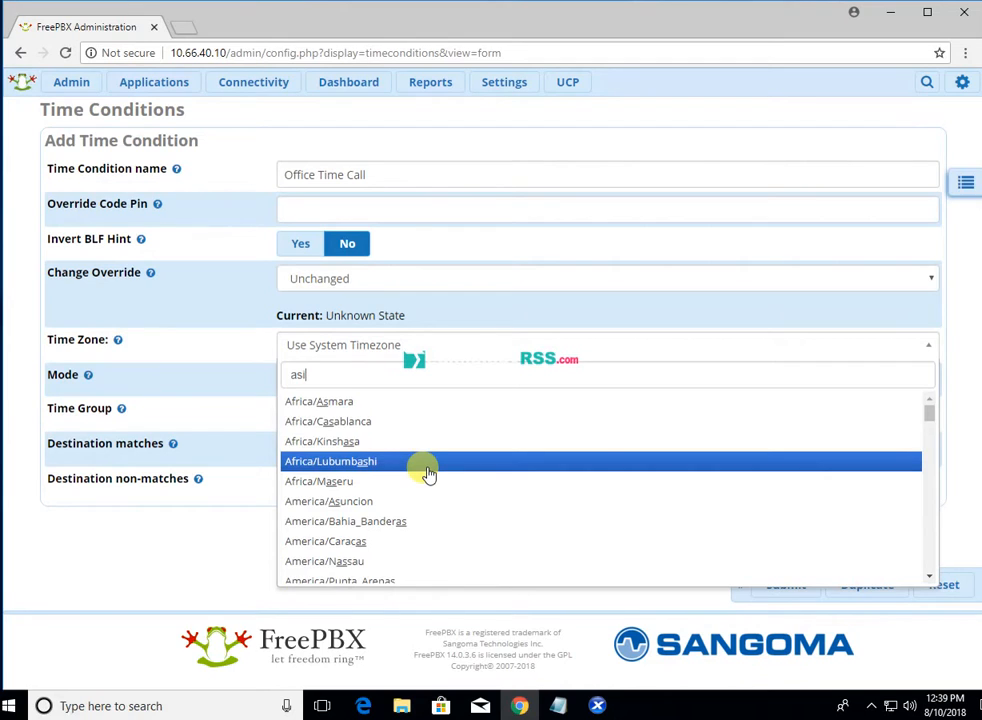
pyautogui.write('i')
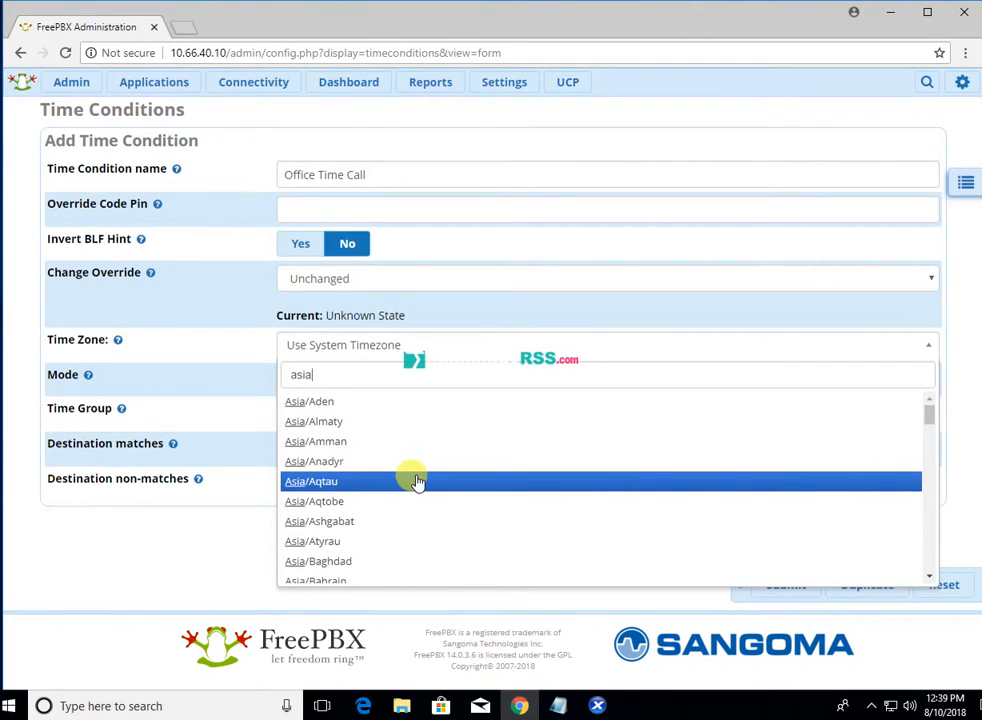
pyautogui.scroll(-2, 418, 482)
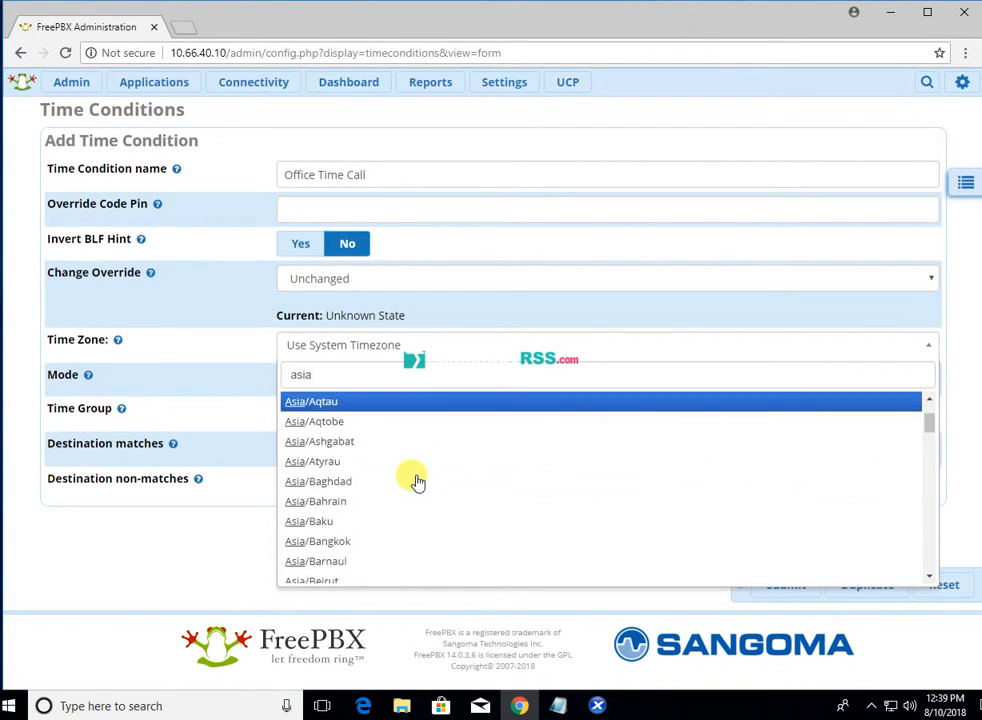
pyautogui.scroll(-2, 416, 480)
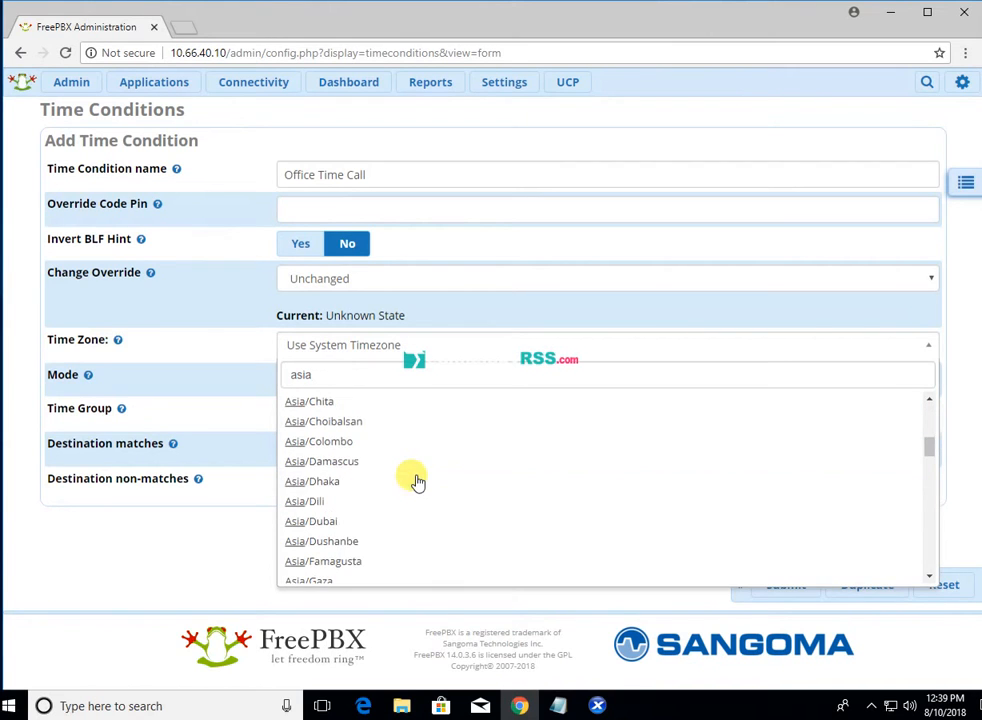
pyautogui.click(344, 480)
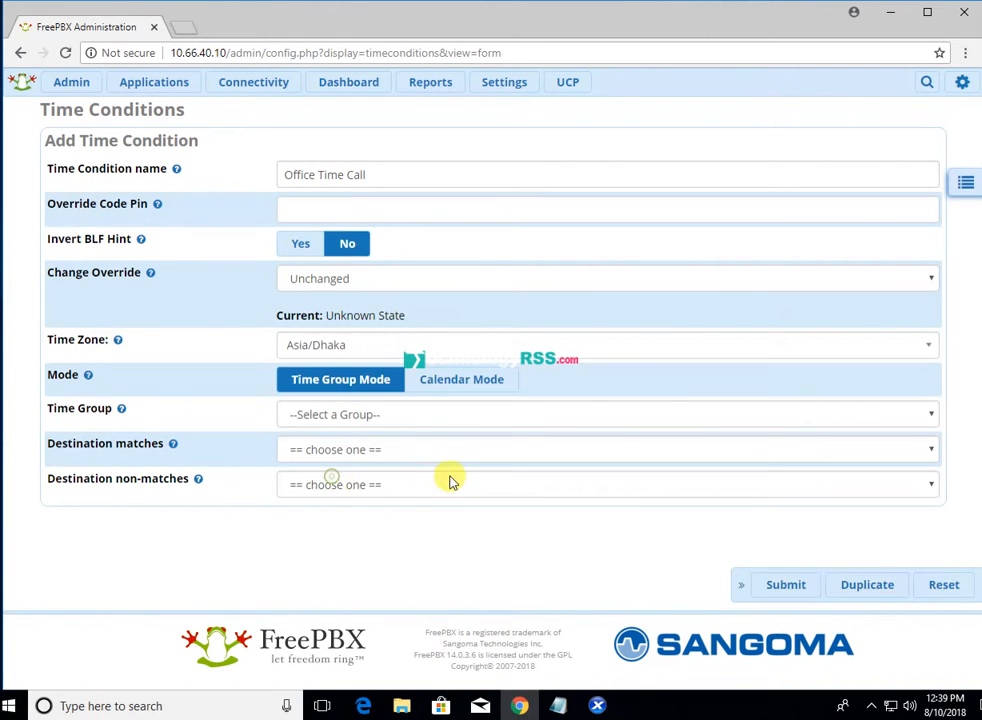
# Assign the Office time group and set the destination for matching times to the extension 1111 support.
pyautogui.click(327, 418)
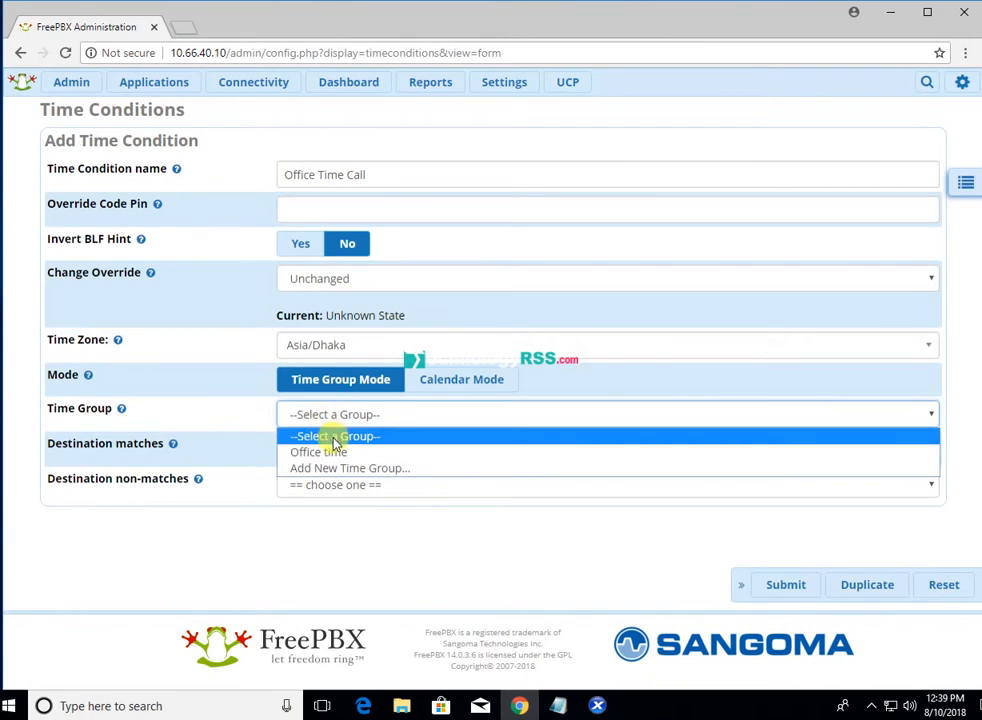
pyautogui.click(342, 453)
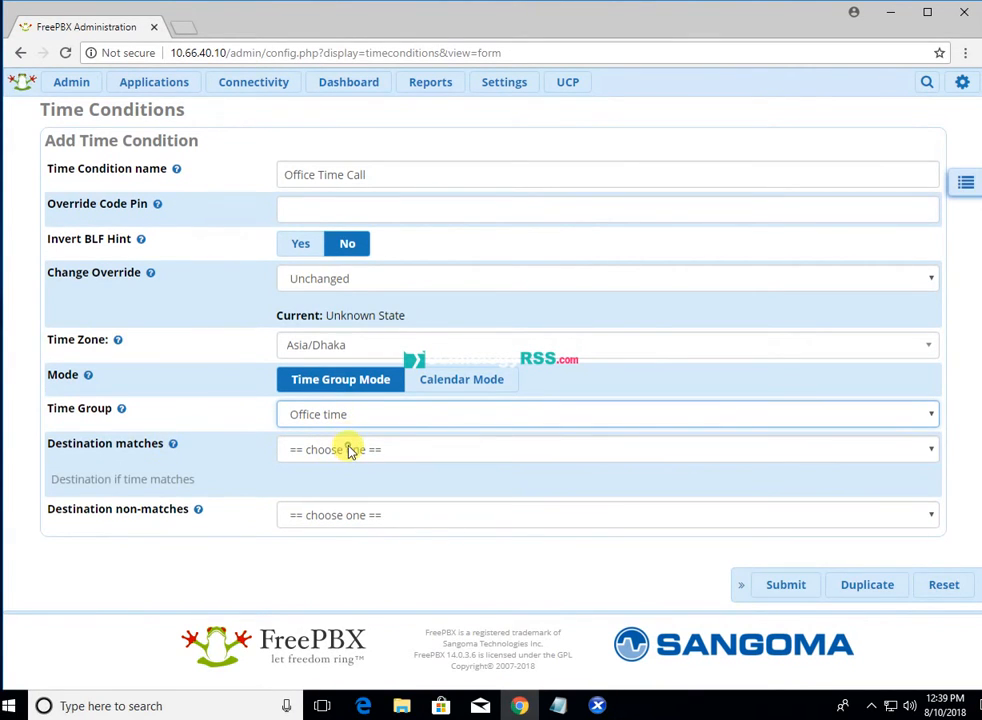
pyautogui.click(350, 451)
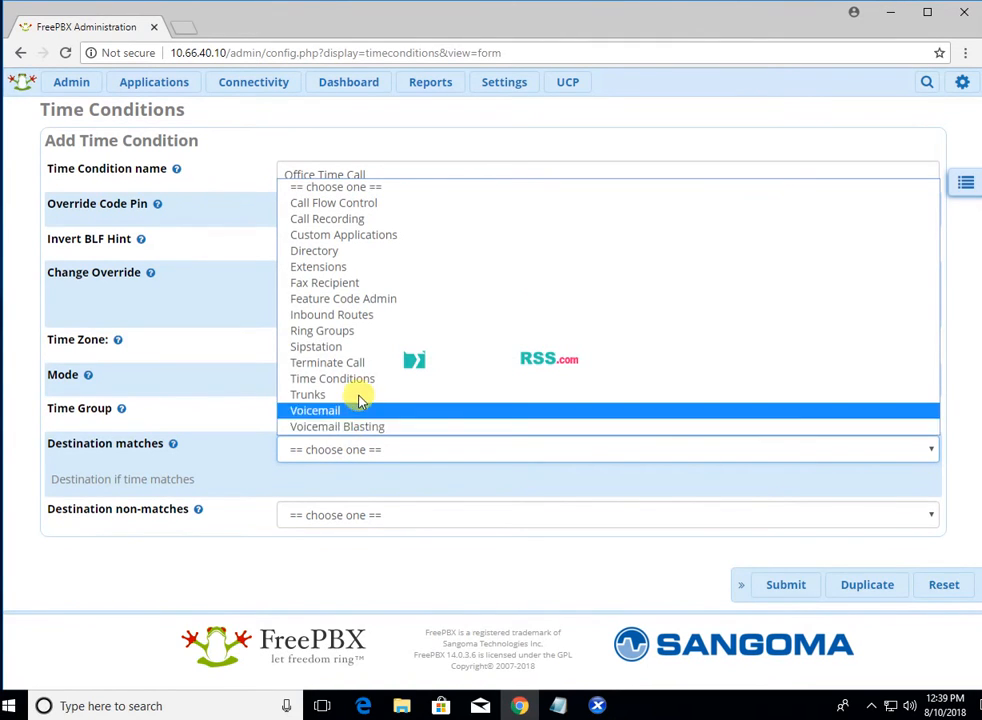
pyautogui.click(360, 268)
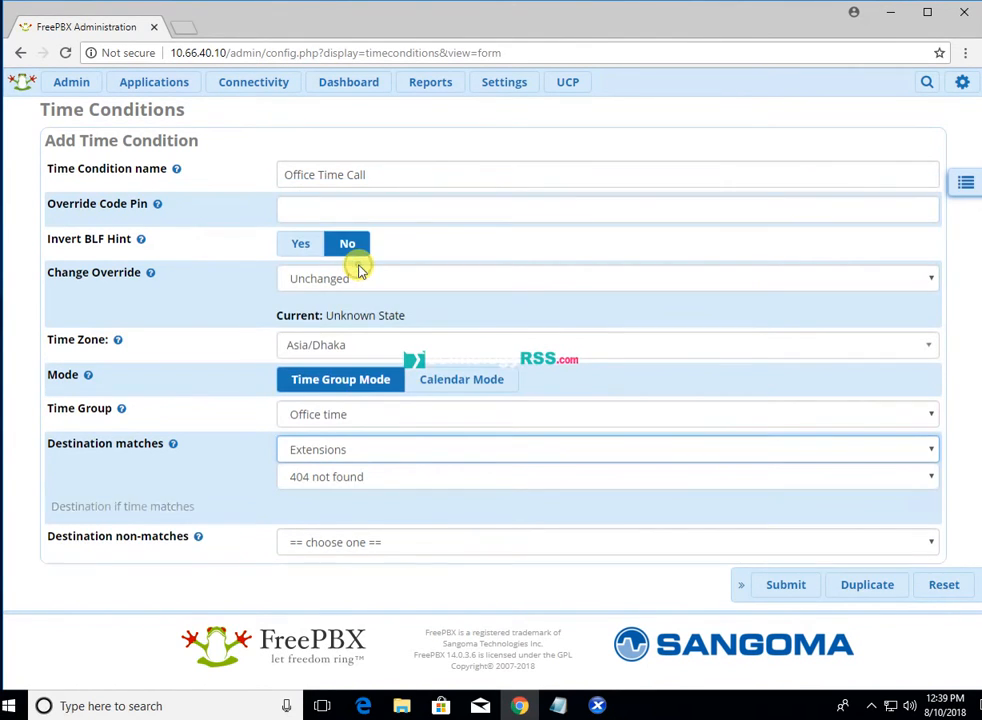
pyautogui.click(344, 480)
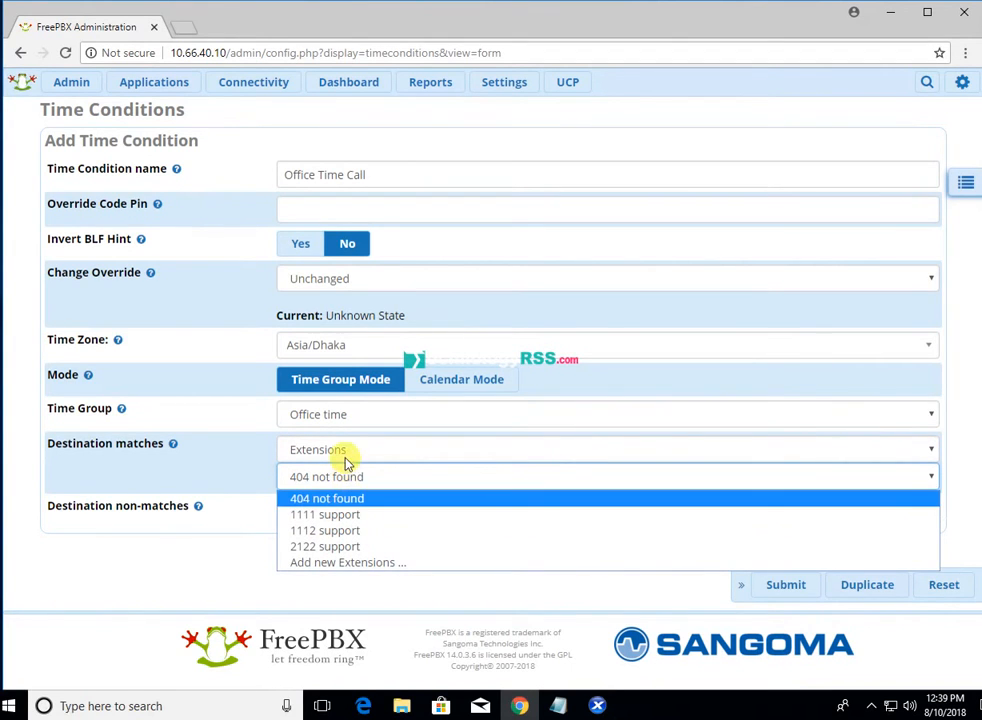
pyautogui.click(346, 450)
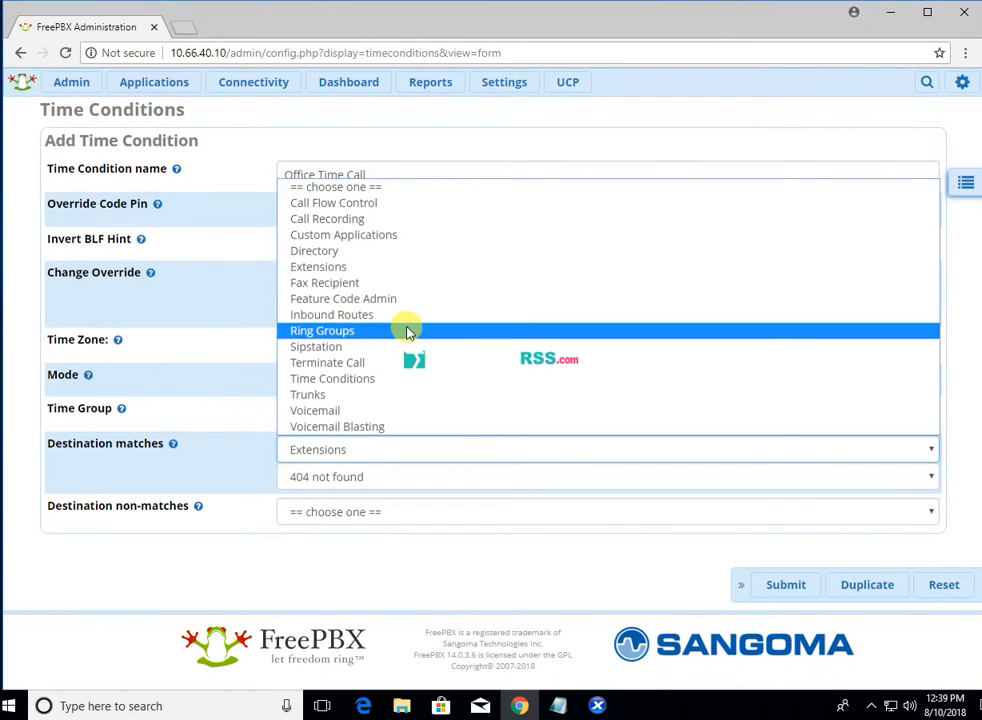
pyautogui.click(346, 470)
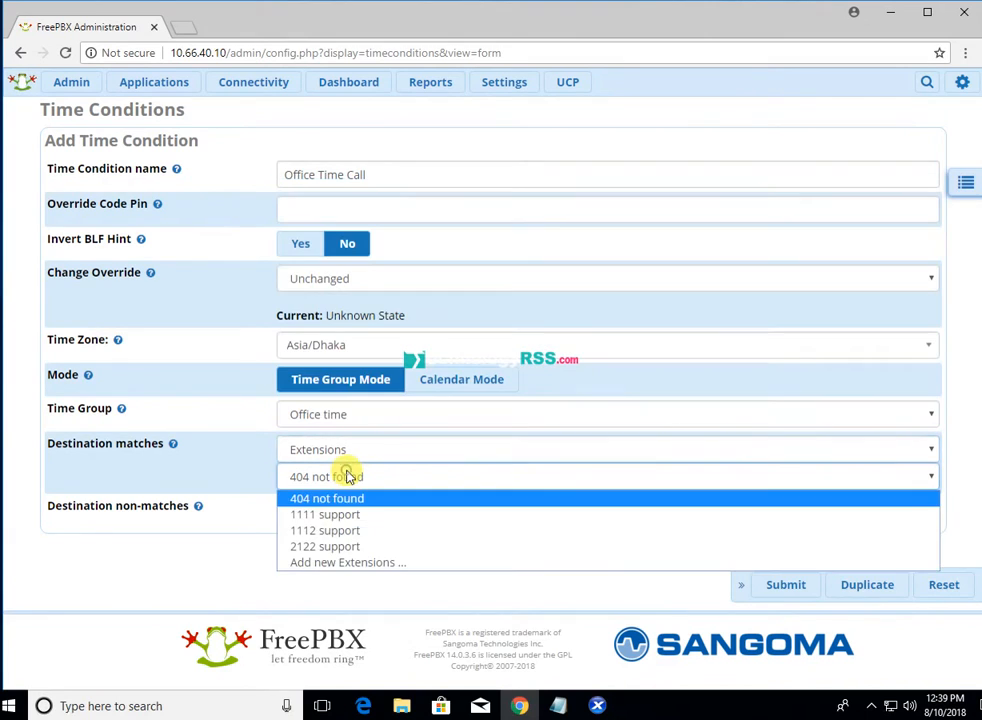
pyautogui.click(358, 520)
# Set the destination for non-matching times to the extension 404 not found.
pyautogui.click(356, 514)
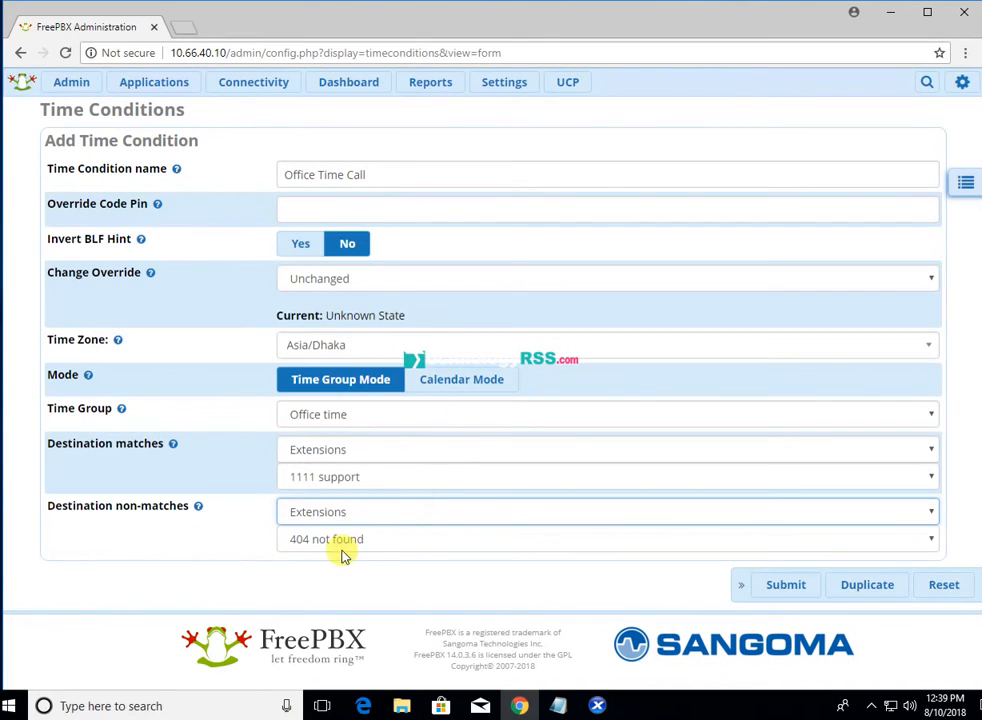
pyautogui.click(330, 545)
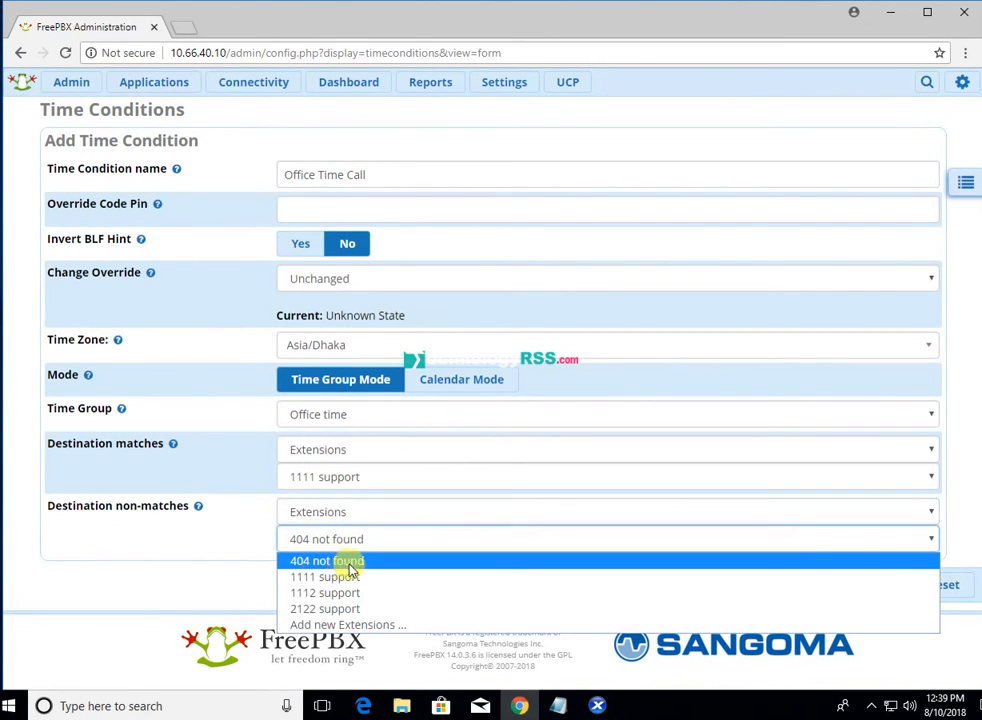
pyautogui.click(344, 559)
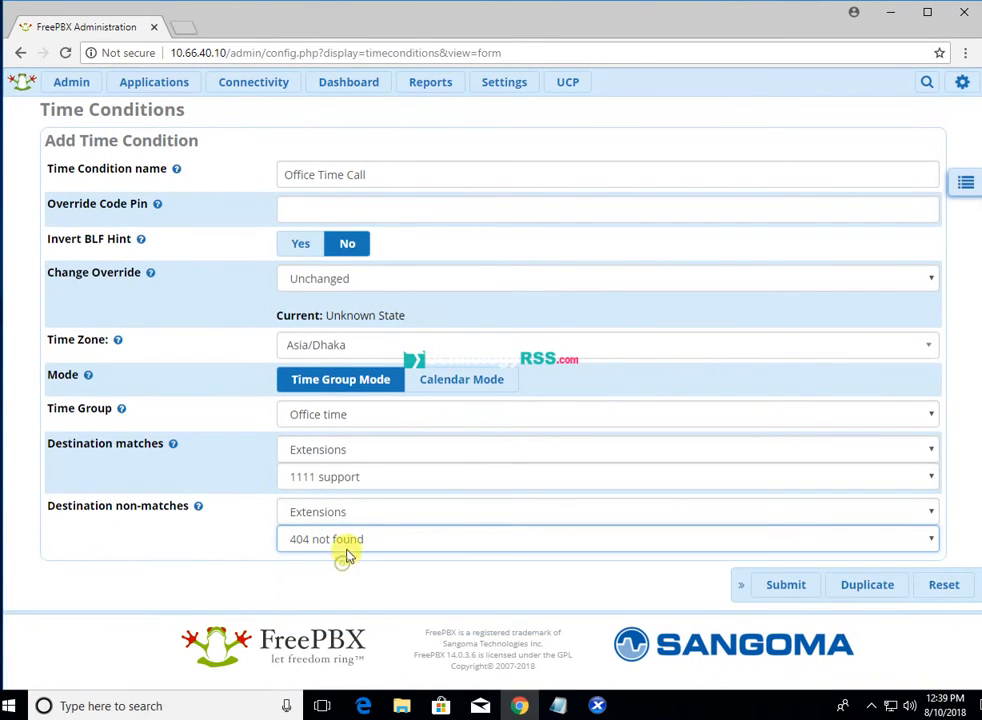
# Submit the time condition and apply the configuration changes.
pyautogui.click(785, 585)
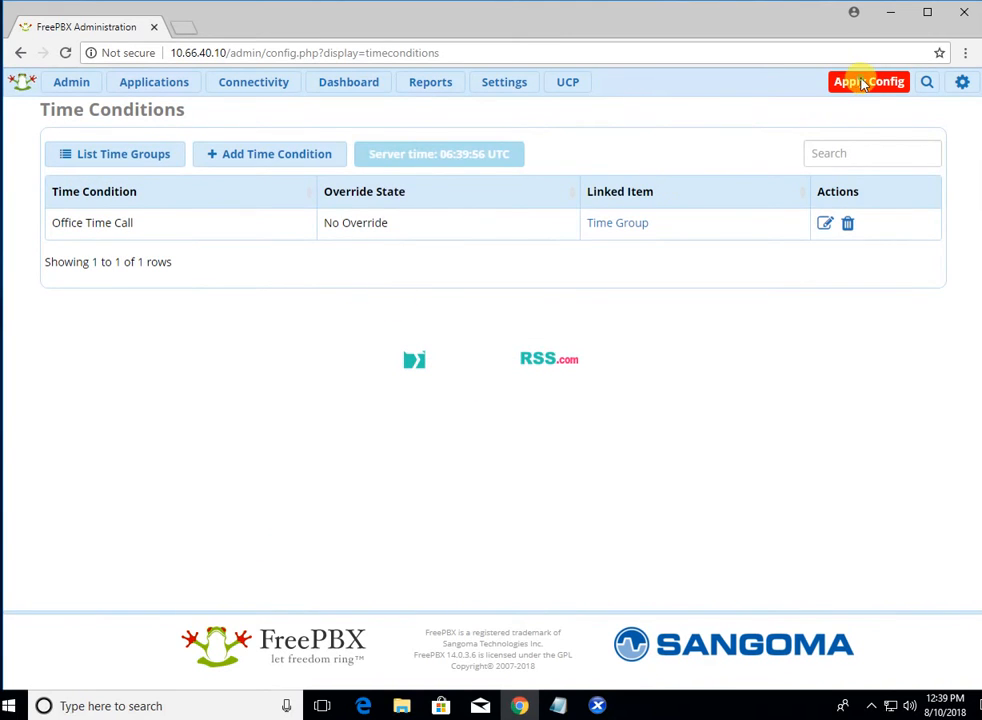
pyautogui.click(862, 86)
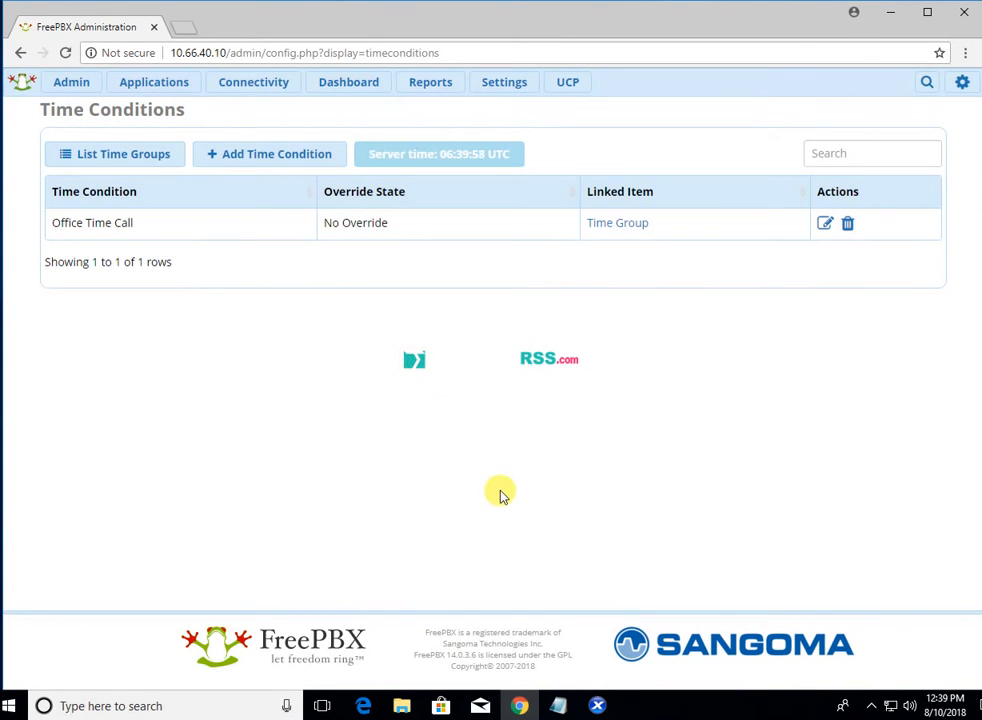
pyautogui.moveTo(597, 706)
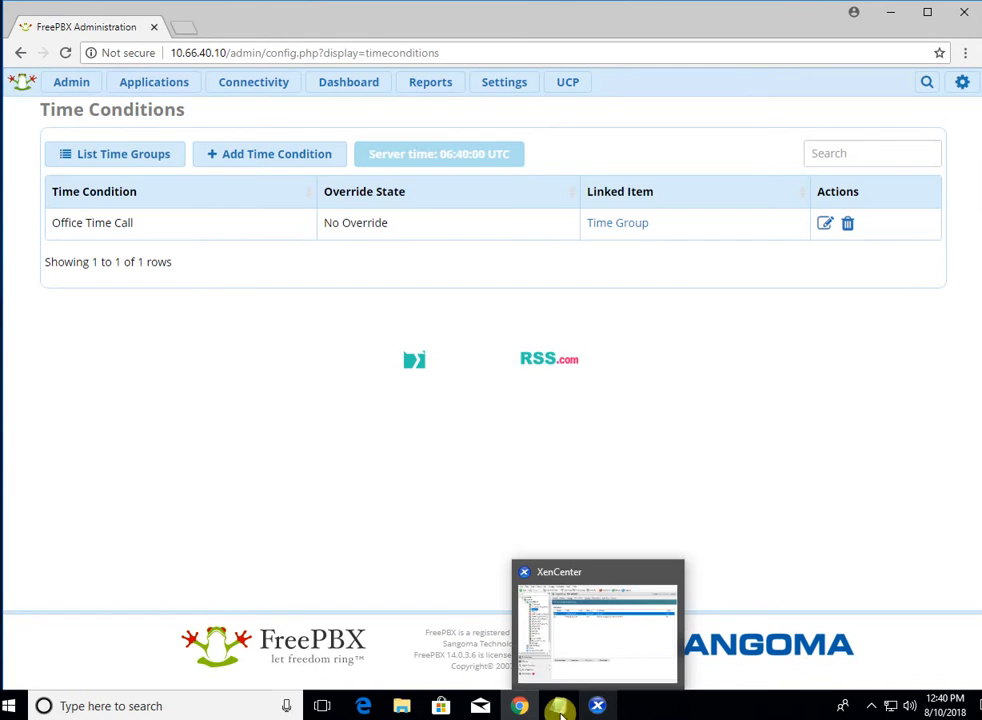